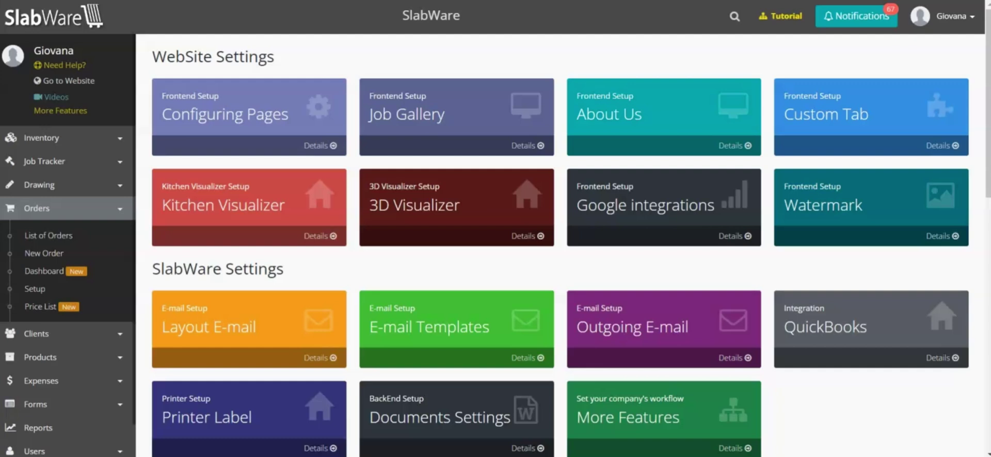
Open the Price List page from the Orders section of the sidebar.
{"action": "left_click", "coordinate": [42, 307]}
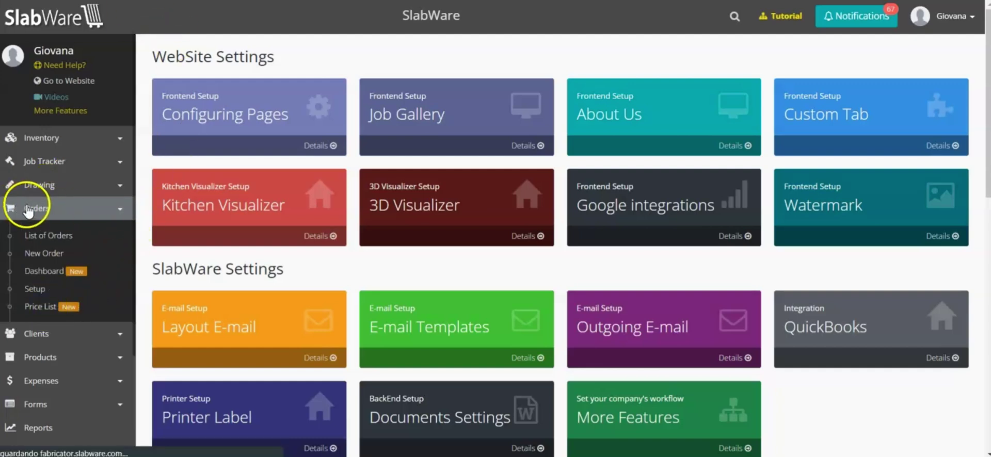
{"action": "left_click", "coordinate": [61, 309]}
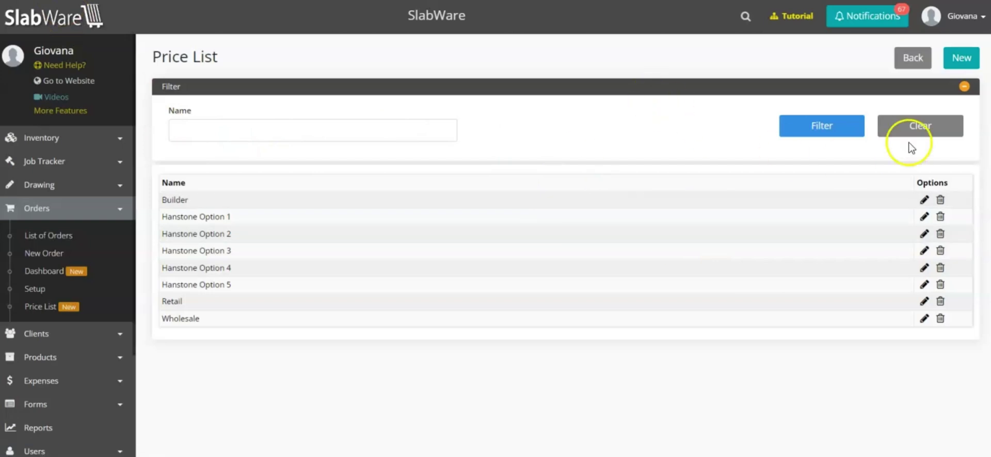
Create and save a new price list named 'SUPPLIER 1'.
{"action": "left_click", "coordinate": [961, 61]}
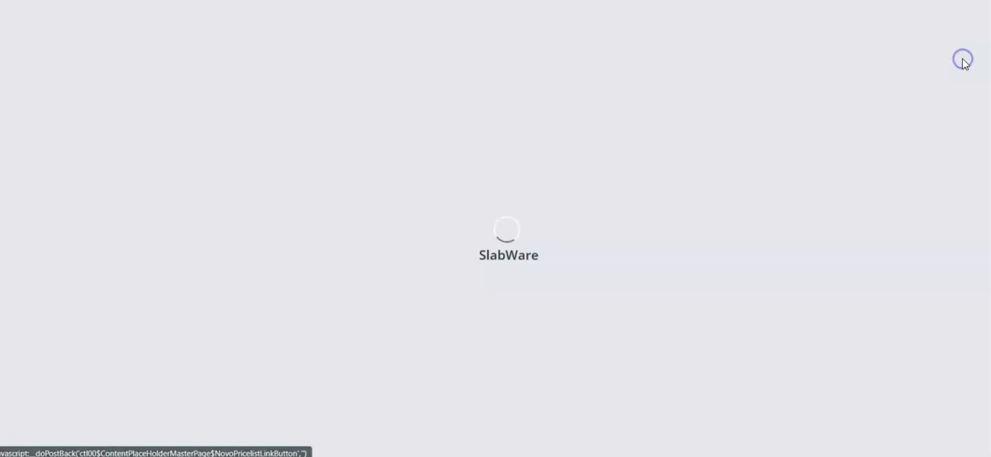
{"action": "left_click", "coordinate": [369, 90]}
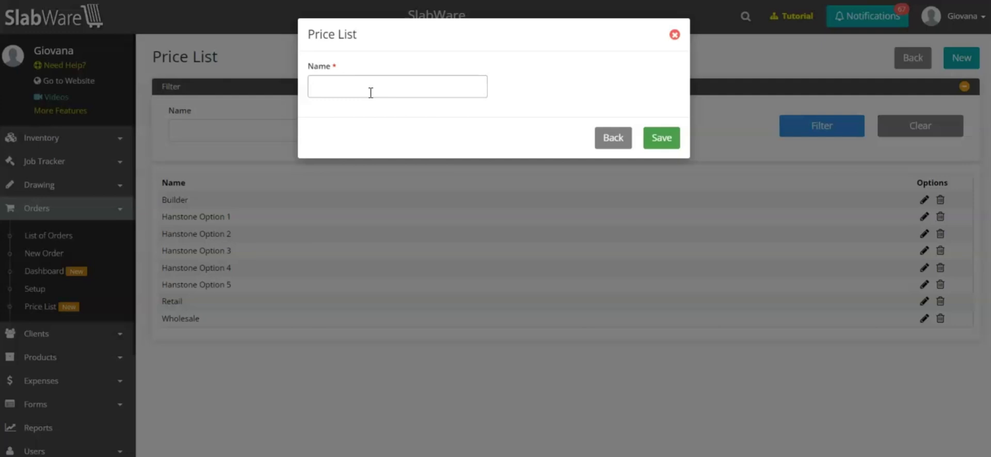
{"action": "type", "text": "SU"}
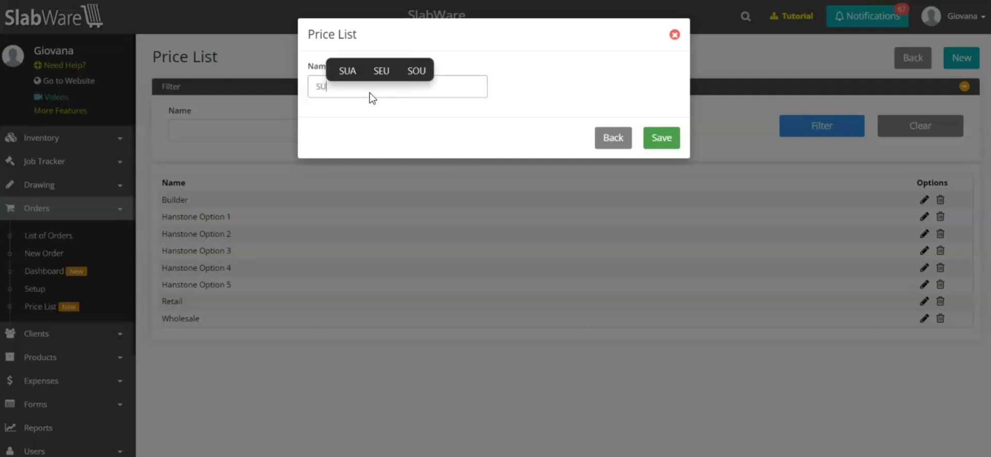
{"action": "type", "text": "PPLIER 1"}
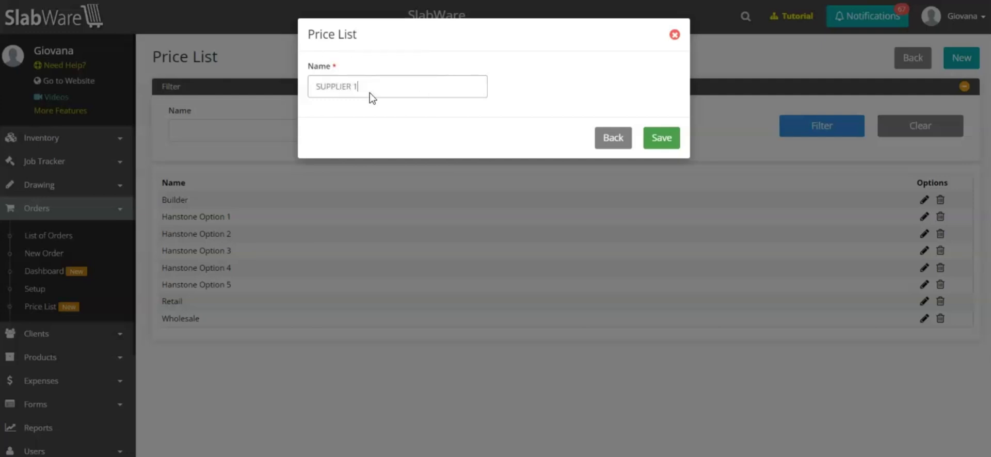
{"action": "left_click", "coordinate": [657, 138]}
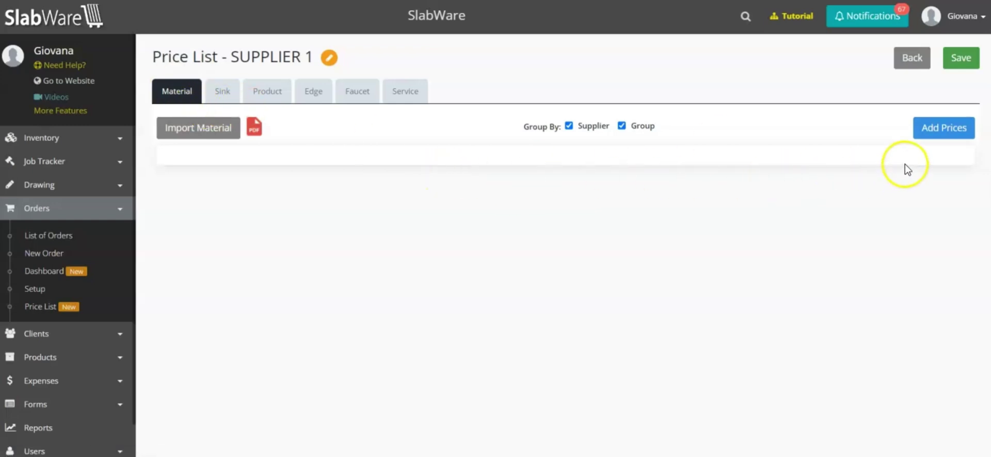
Add Cristallo, Campina, Imperial, Indian Pearl and Luna Pearl to the materials being priced.
{"action": "left_click", "coordinate": [942, 135]}
{"action": "left_click", "coordinate": [283, 88]}
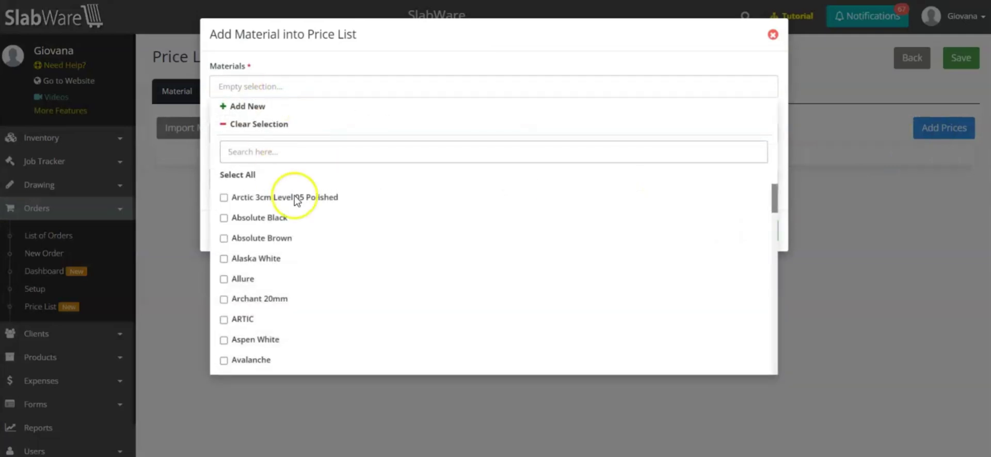
{"action": "scroll", "coordinate": [397, 228], "scroll_direction": "down", "scroll_amount": 3}
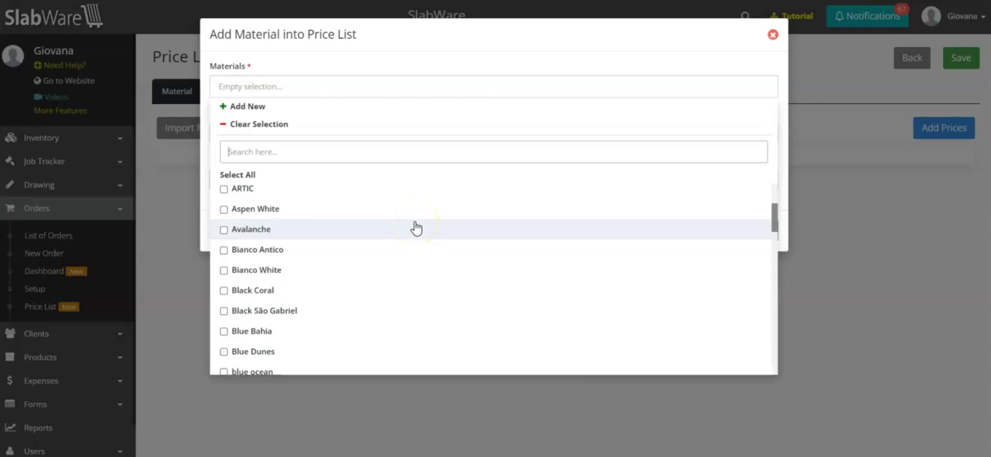
{"action": "scroll", "coordinate": [416, 228], "scroll_direction": "down", "scroll_amount": 10}
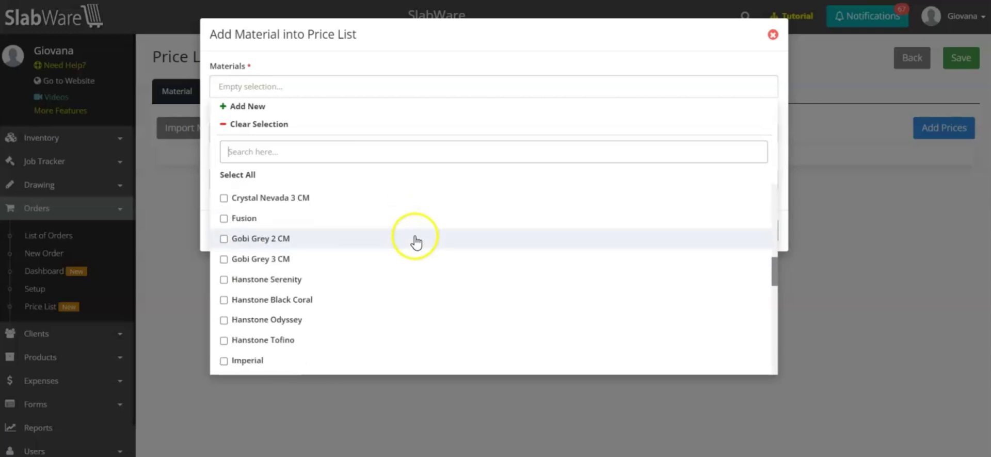
{"action": "scroll", "coordinate": [406, 292], "scroll_direction": "up", "scroll_amount": 3}
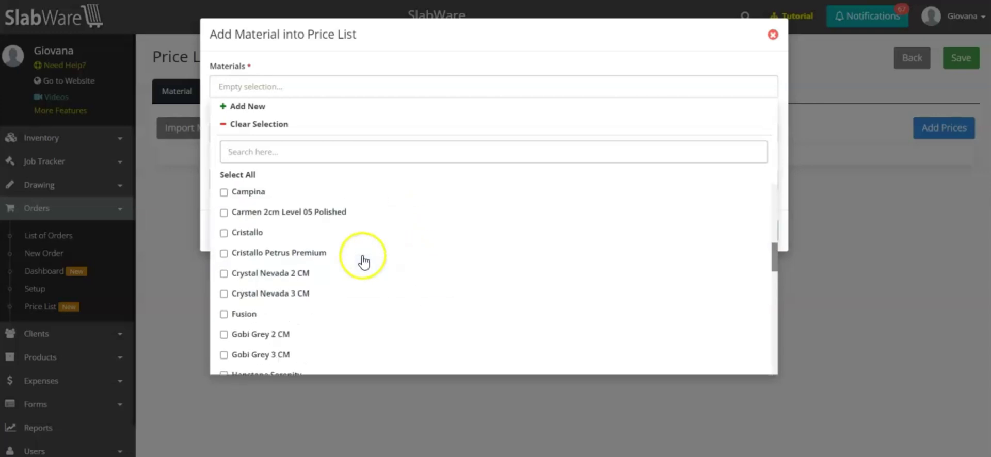
{"action": "left_click", "coordinate": [290, 232]}
{"action": "left_click", "coordinate": [283, 197]}
{"action": "scroll", "coordinate": [387, 247], "scroll_direction": "down", "scroll_amount": 3}
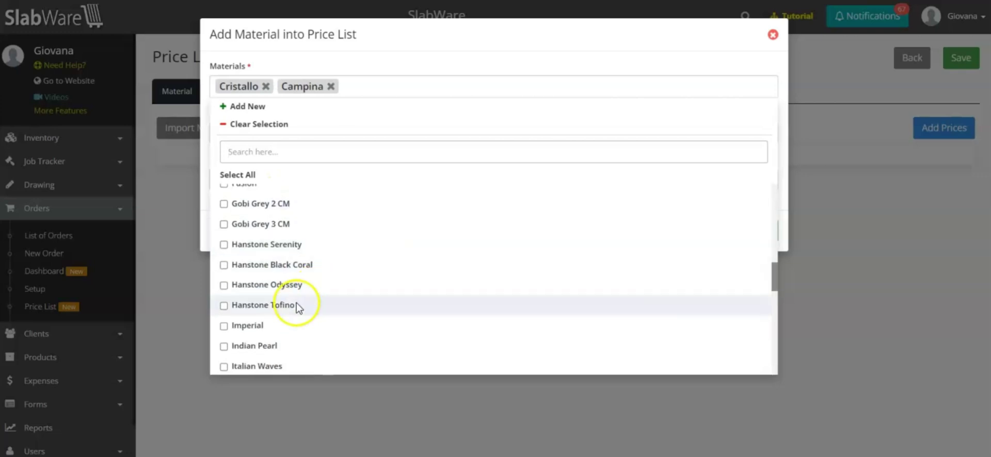
{"action": "left_click", "coordinate": [283, 324]}
{"action": "scroll", "coordinate": [310, 310], "scroll_direction": "down", "scroll_amount": 3}
{"action": "left_click", "coordinate": [281, 281]}
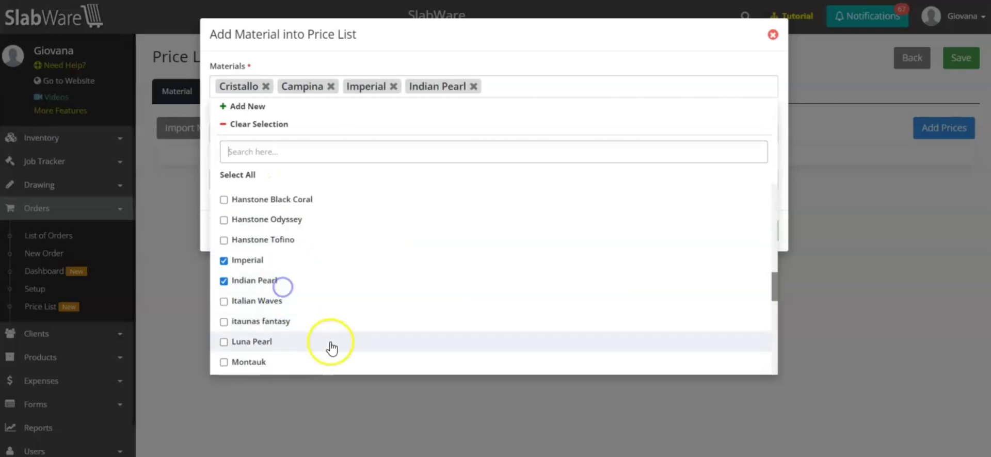
{"action": "left_click", "coordinate": [291, 343]}
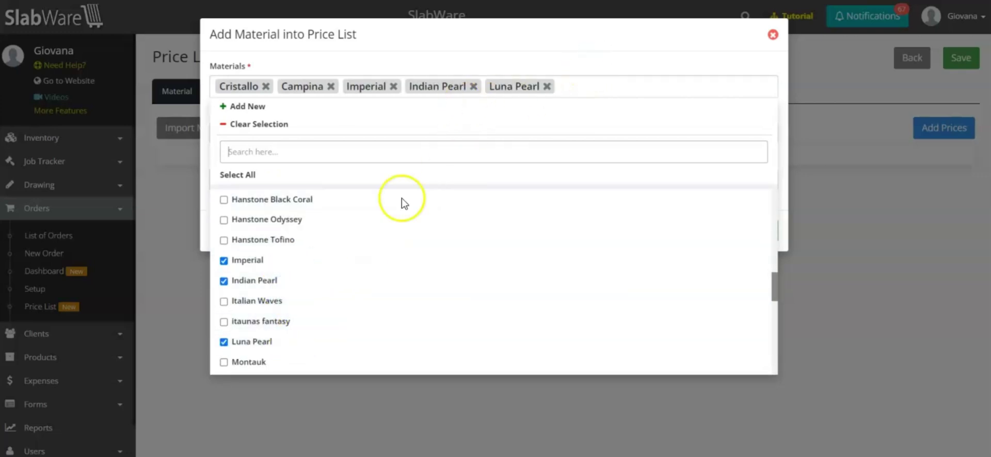
{"action": "scroll", "coordinate": [381, 281], "scroll_direction": "up", "scroll_amount": 10}
{"action": "scroll", "coordinate": [385, 284], "scroll_direction": "up", "scroll_amount": 3}
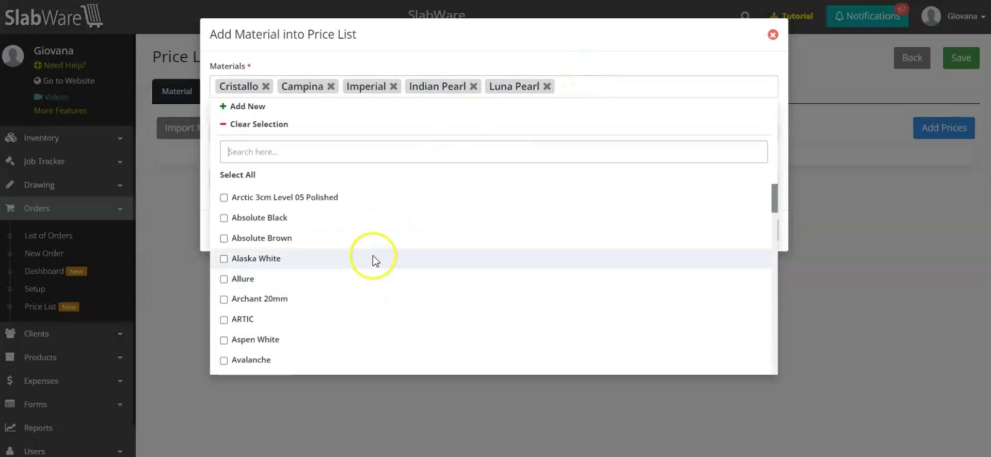
Select all materials, then remove Arctic 3cm Level 05 Polished from the selection.
{"action": "left_click", "coordinate": [238, 175]}
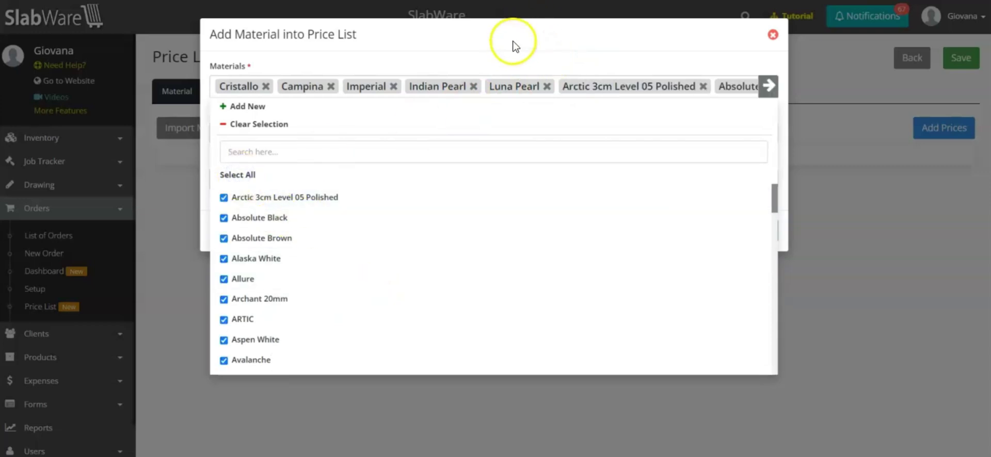
{"action": "left_click", "coordinate": [703, 86]}
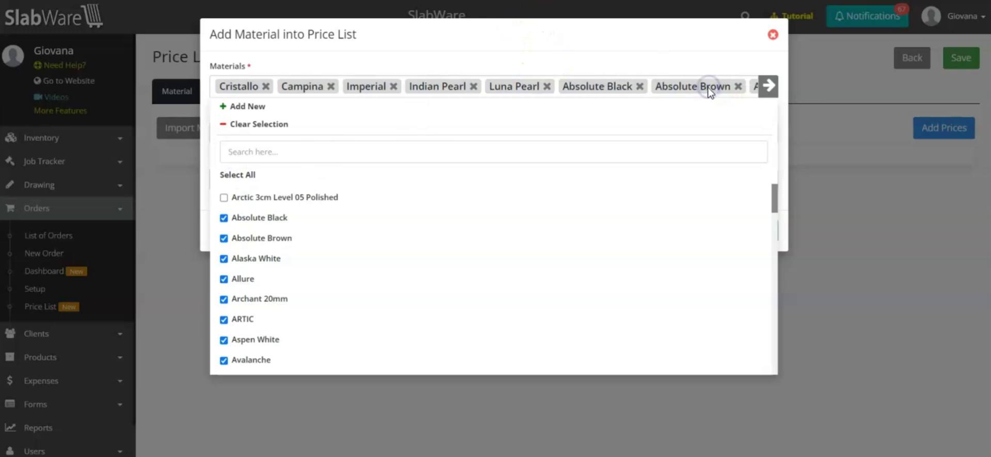
{"action": "left_click", "coordinate": [700, 53]}
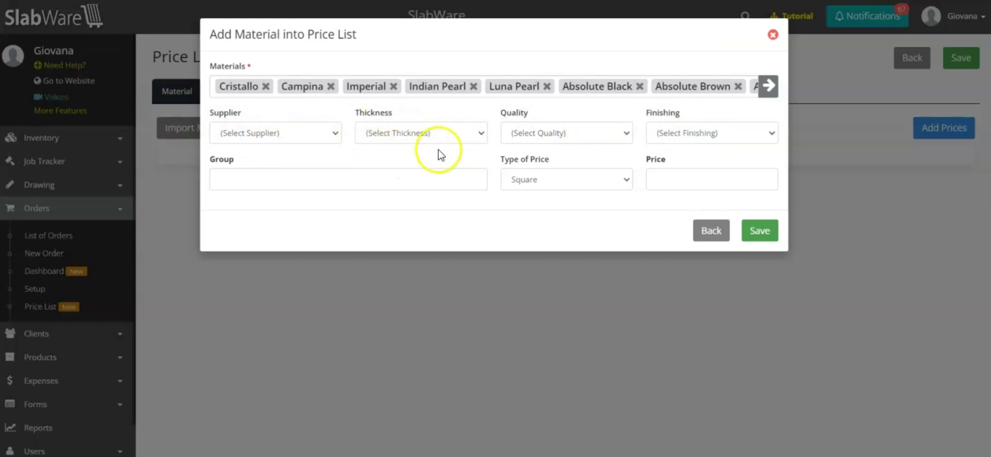
Pick the supplier and set thickness 3cm, quality basic and finishing Brushed.
{"action": "left_click", "coordinate": [328, 135]}
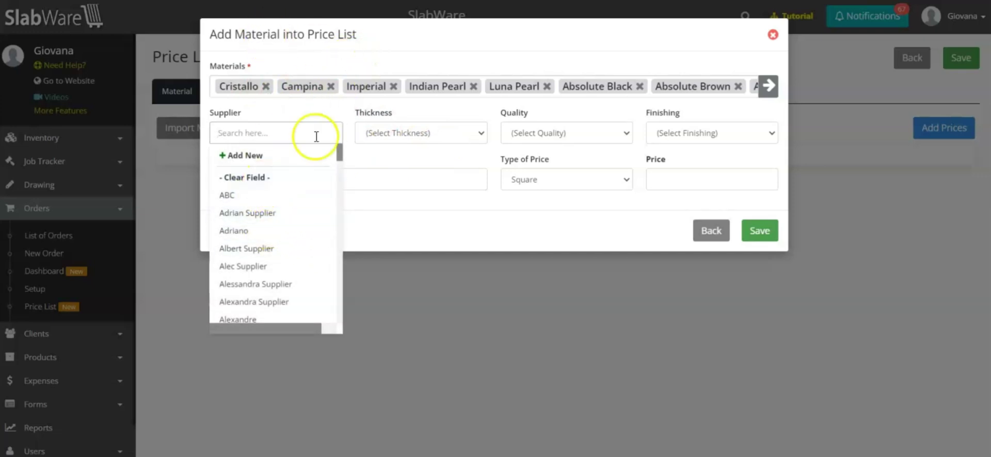
{"action": "scroll", "coordinate": [289, 238], "scroll_direction": "down", "scroll_amount": 3}
{"action": "scroll", "coordinate": [299, 253], "scroll_direction": "down", "scroll_amount": 3}
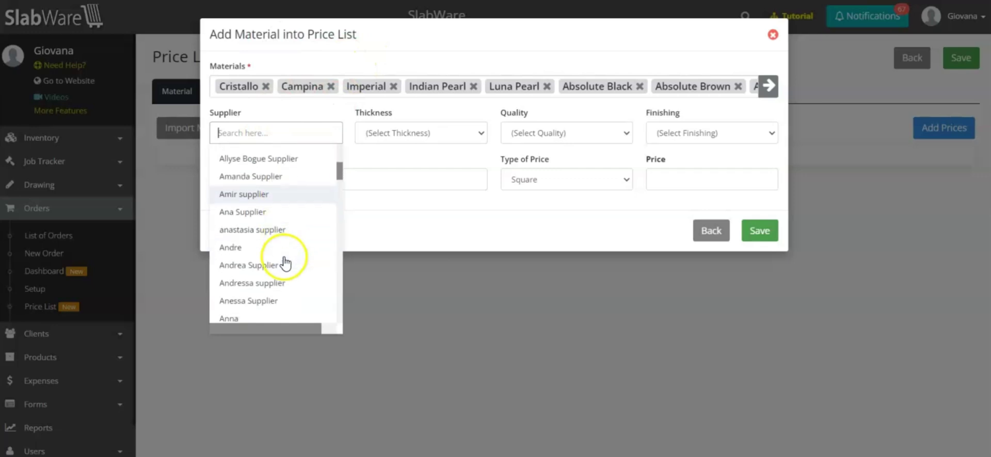
{"action": "left_click", "coordinate": [284, 275]}
{"action": "left_click", "coordinate": [440, 132]}
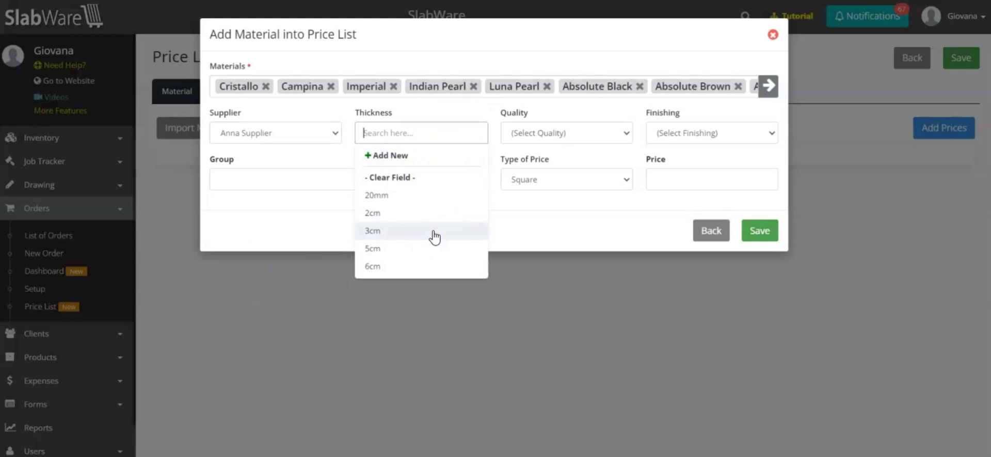
{"action": "left_click", "coordinate": [433, 233]}
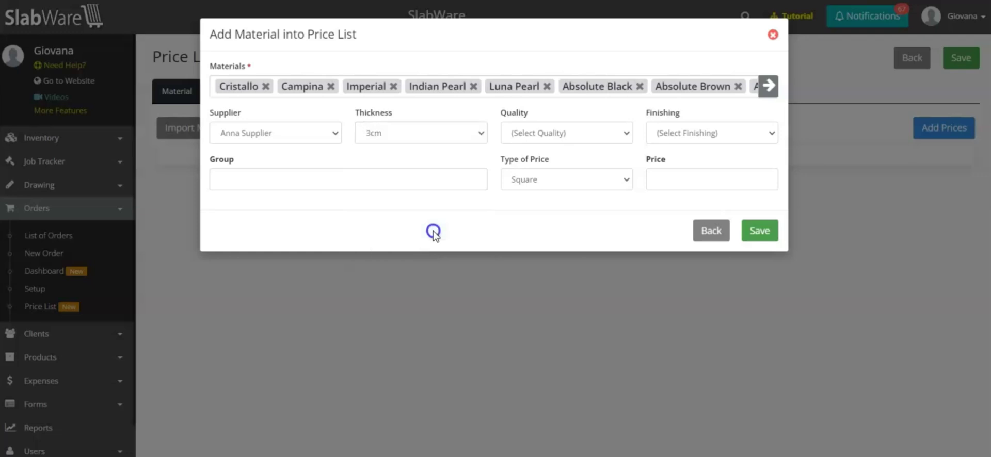
{"action": "left_click", "coordinate": [571, 136]}
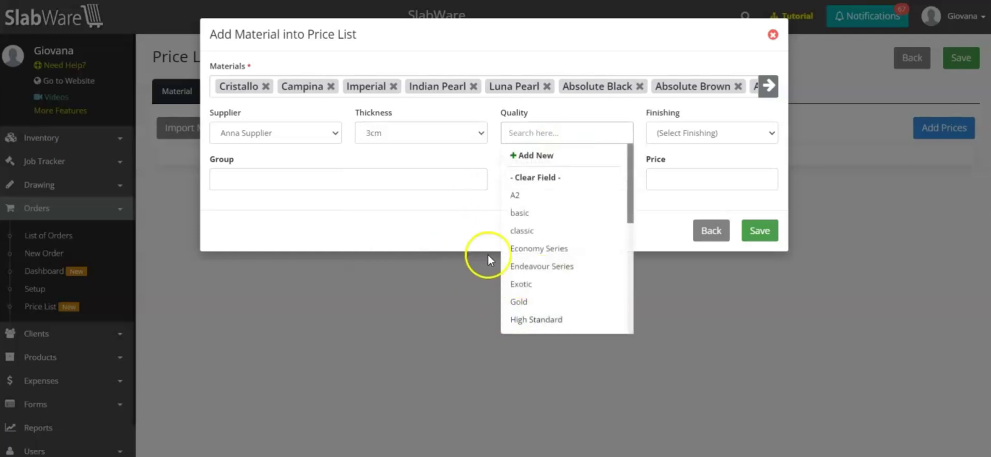
{"action": "left_click", "coordinate": [571, 214]}
{"action": "left_click", "coordinate": [713, 139]}
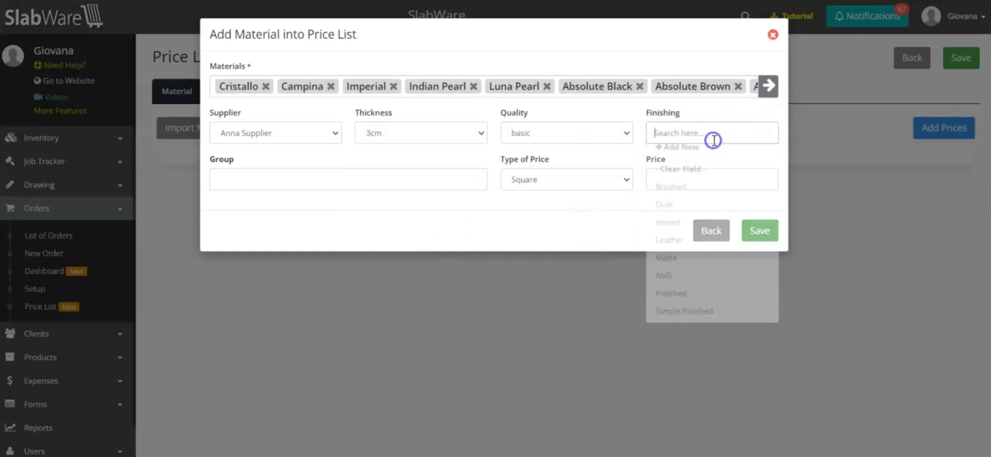
{"action": "left_click", "coordinate": [714, 198]}
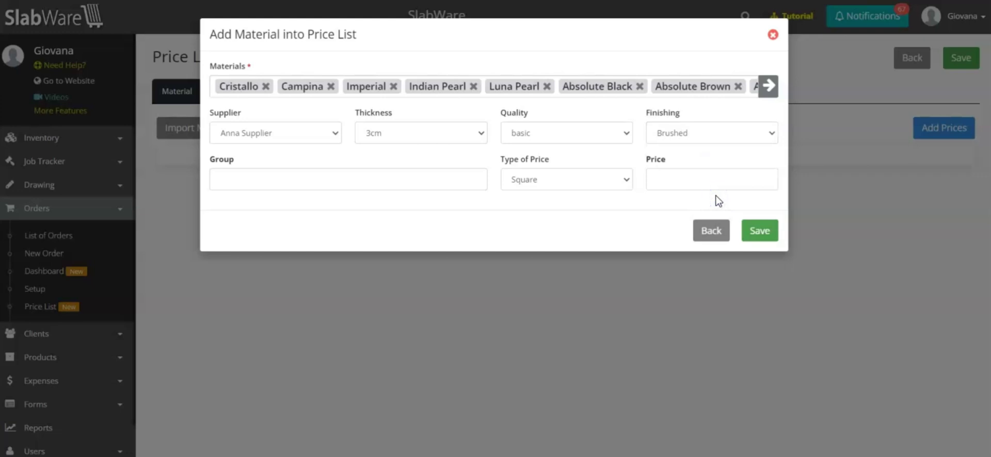
Enter group 78 X 78, price type Unit and price 500.00.
{"action": "left_click", "coordinate": [294, 186]}
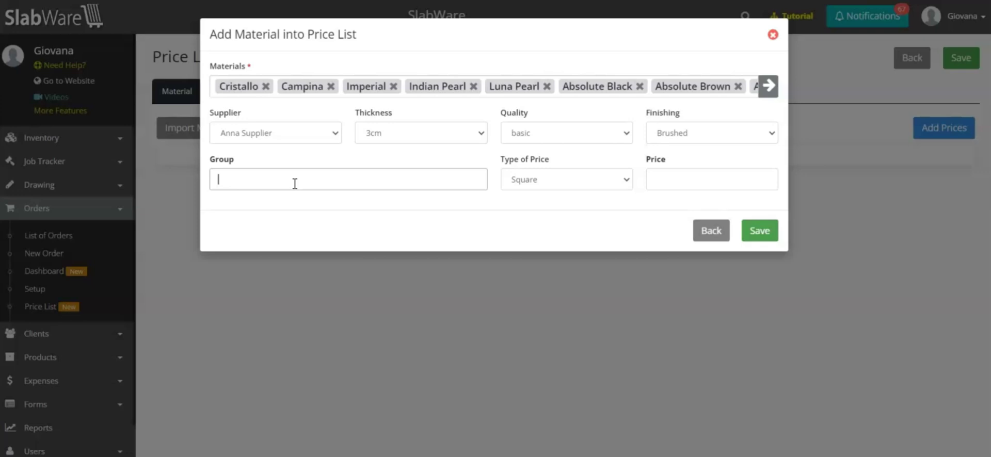
{"action": "type", "text": "X 78"}
{"action": "left_click", "coordinate": [558, 220]}
{"action": "left_click_drag", "start_coordinate": [500, 159], "coordinate": [593, 159]}
{"action": "left_click", "coordinate": [613, 186]}
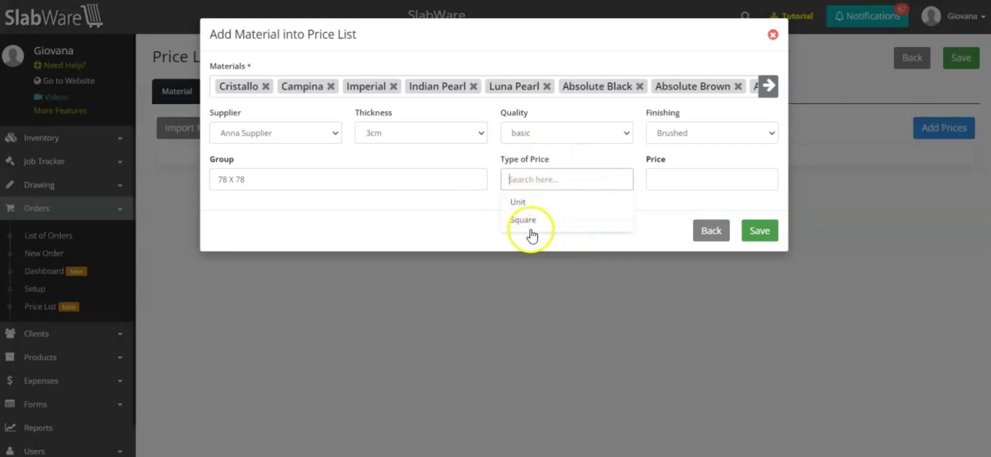
{"action": "left_click", "coordinate": [552, 203]}
{"action": "left_click", "coordinate": [713, 183]}
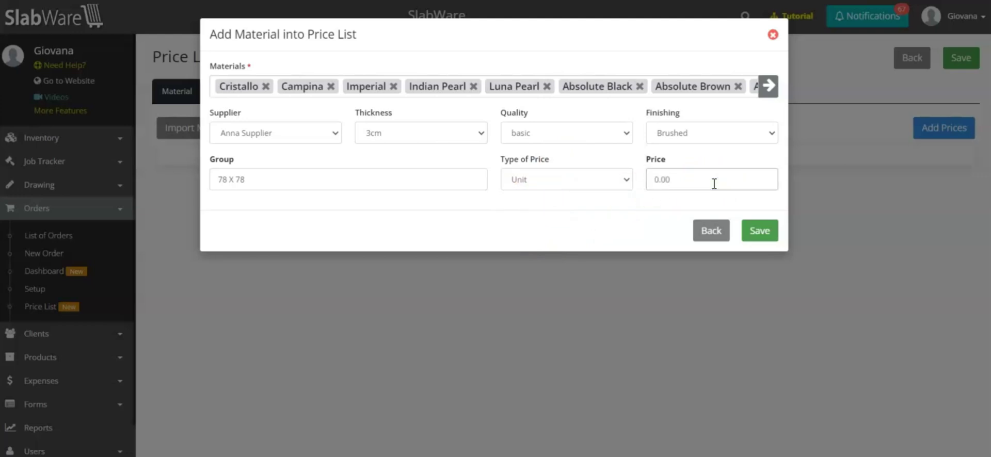
{"action": "type", "text": "500.00"}
{"action": "left_click", "coordinate": [767, 228]}
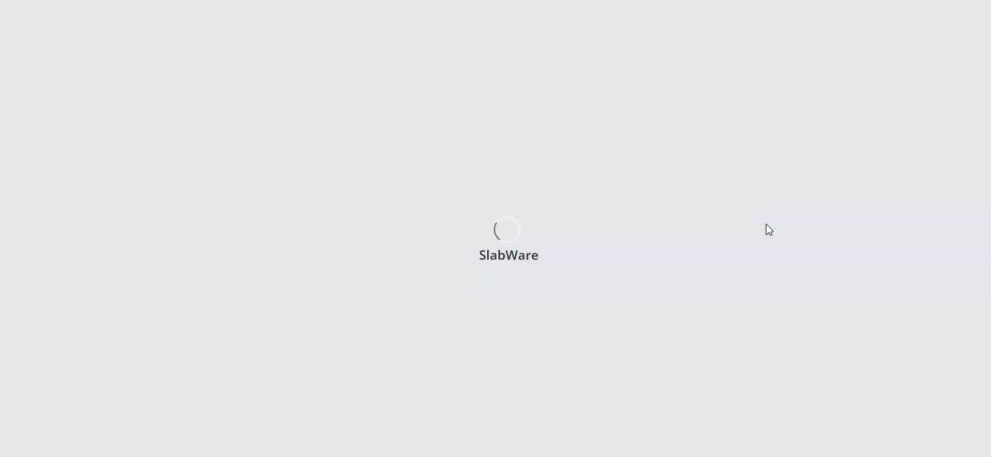
{"action": "scroll", "coordinate": [324, 169], "scroll_direction": "down", "scroll_amount": 1}
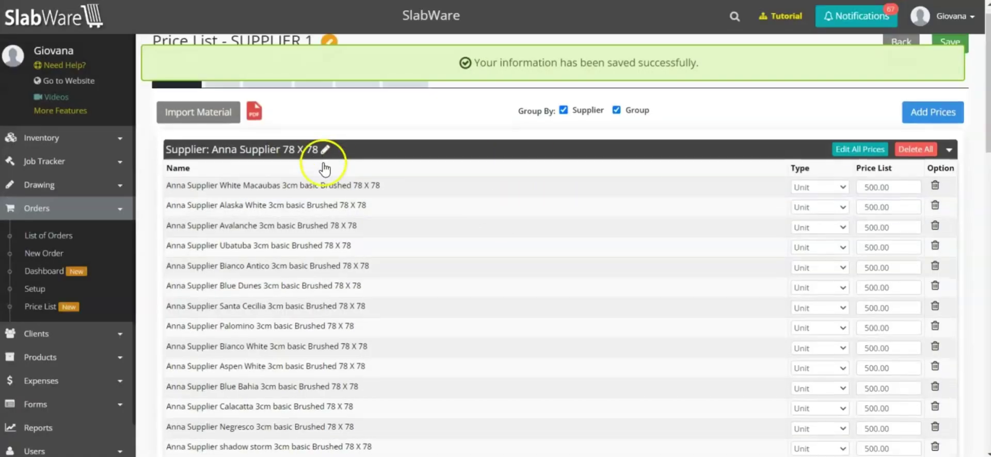
{"action": "scroll", "coordinate": [324, 169], "scroll_direction": "down", "scroll_amount": 6}
{"action": "left_click_drag", "start_coordinate": [166, 216], "coordinate": [258, 217]}
{"action": "left_click", "coordinate": [282, 215]}
{"action": "left_click_drag", "start_coordinate": [332, 216], "coordinate": [391, 220]}
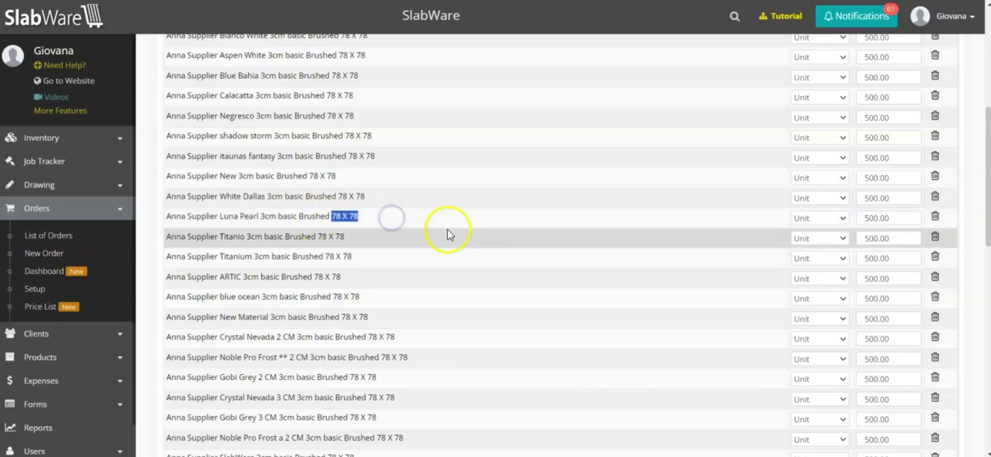
{"action": "scroll", "coordinate": [446, 221], "scroll_direction": "up", "scroll_amount": 5}
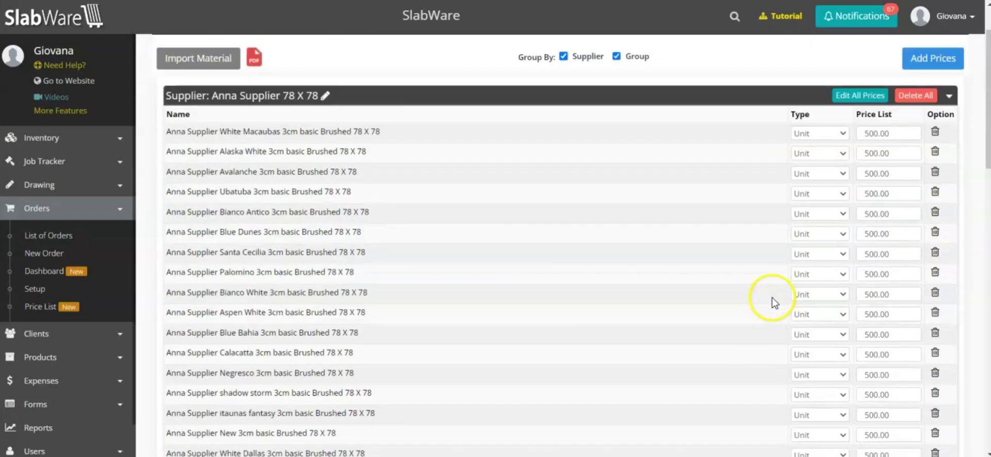
{"action": "scroll", "coordinate": [823, 203], "scroll_direction": "down", "scroll_amount": 1}
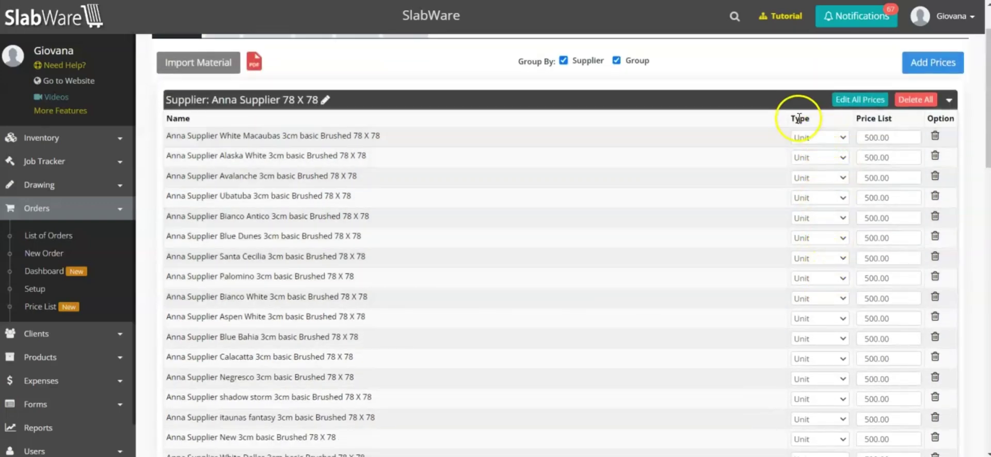
{"action": "left_click_drag", "start_coordinate": [800, 121], "coordinate": [852, 129]}
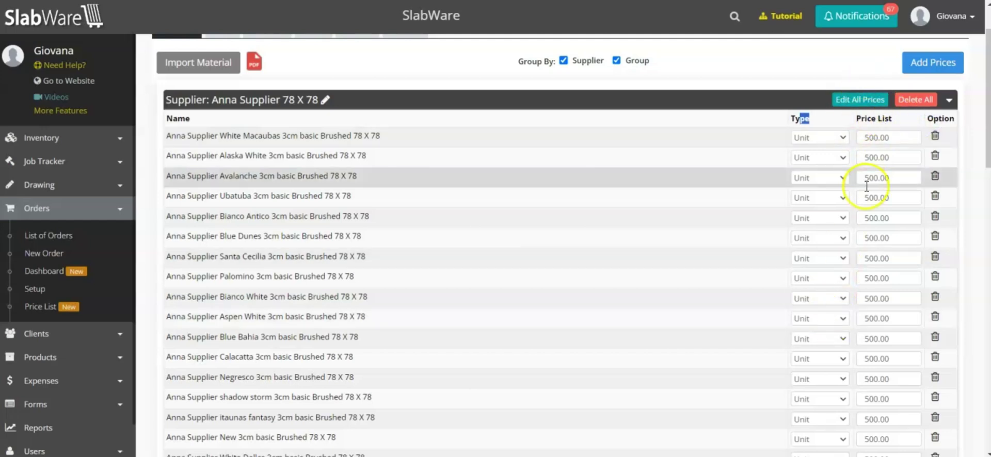
{"action": "scroll", "coordinate": [825, 194], "scroll_direction": "up", "scroll_amount": 1}
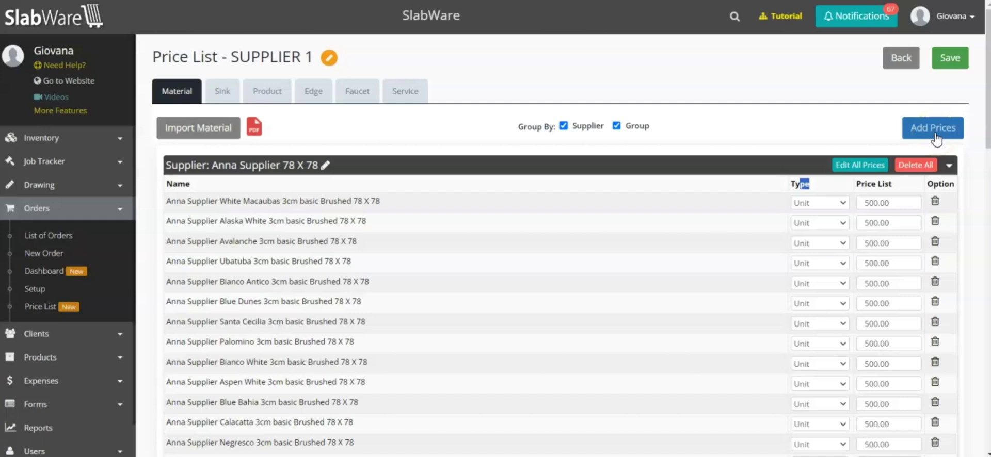
Save the SUPPLIER 1 list, assign it as the first customer's price list, and save the customer.
{"action": "left_click", "coordinate": [954, 60]}
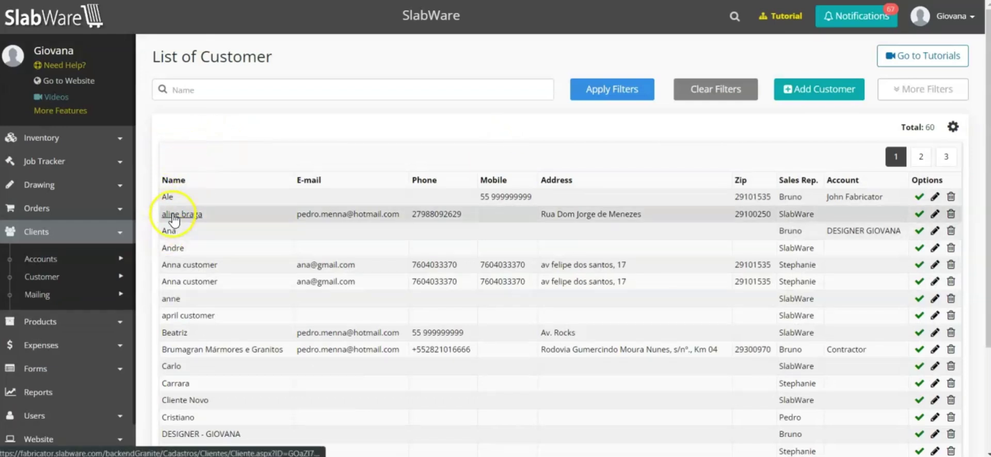
{"action": "left_click", "coordinate": [164, 197]}
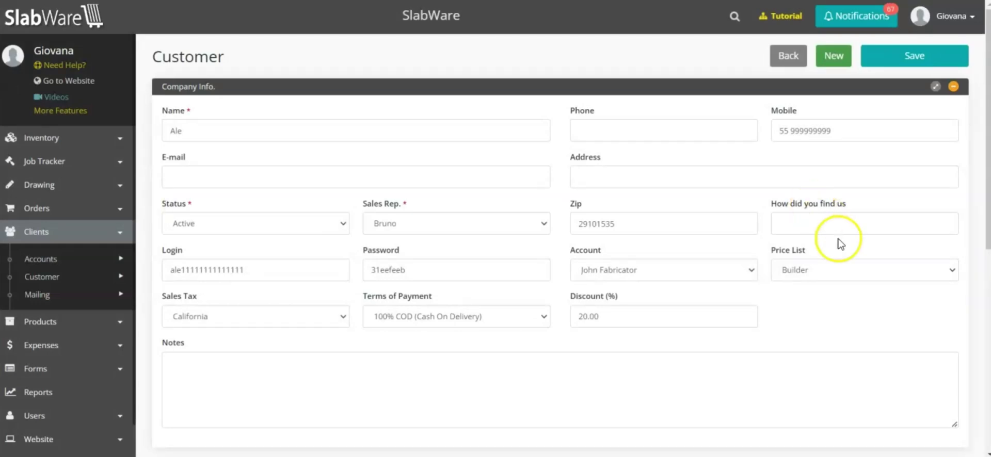
{"action": "left_click", "coordinate": [823, 266]}
{"action": "scroll", "coordinate": [788, 297], "scroll_direction": "down", "scroll_amount": 1}
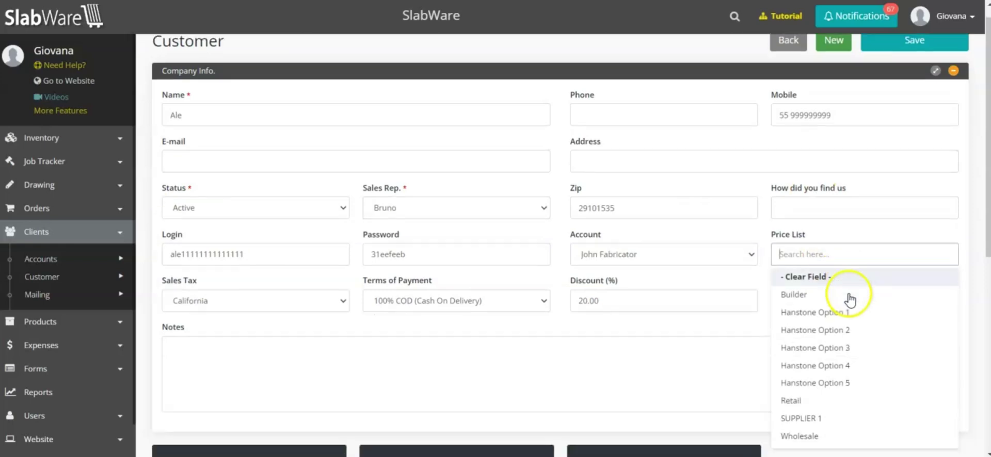
{"action": "left_click", "coordinate": [842, 370]}
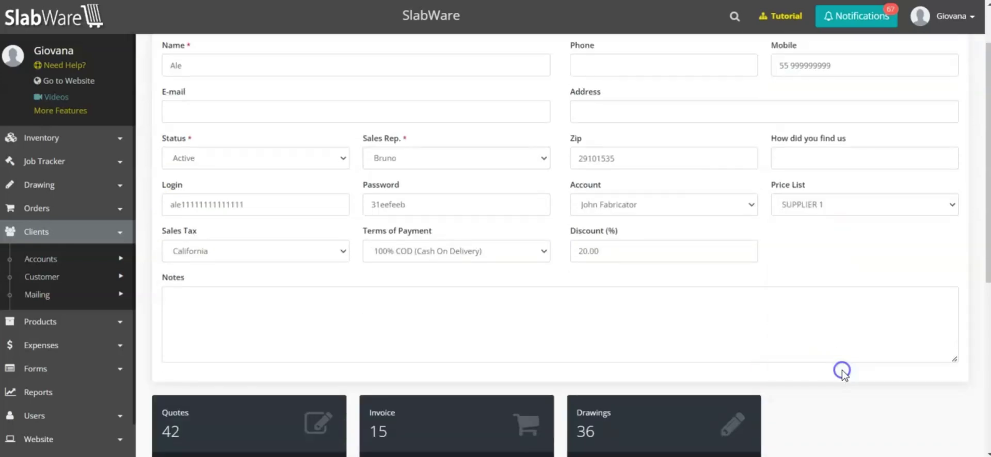
{"action": "scroll", "coordinate": [860, 313], "scroll_direction": "up", "scroll_amount": 1}
{"action": "double_click", "coordinate": [332, 127]}
{"action": "left_click", "coordinate": [935, 54]}
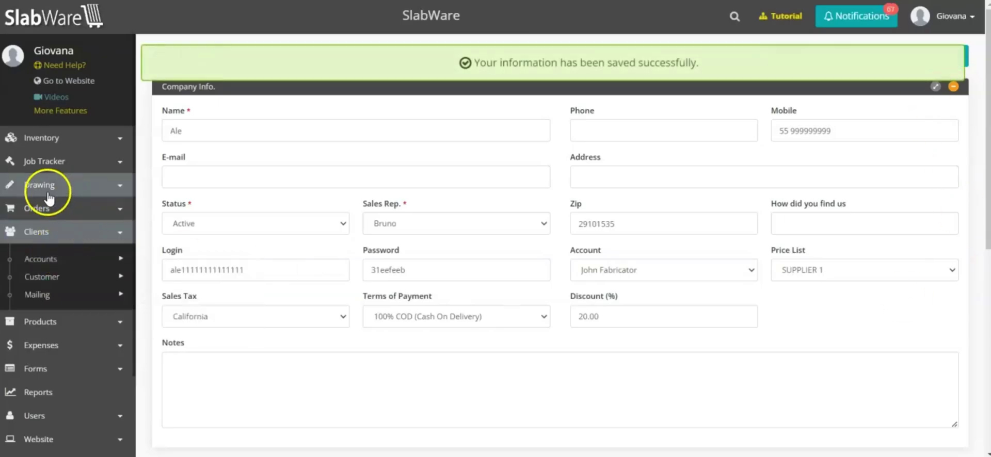
{"action": "left_click", "coordinate": [70, 211]}
{"action": "left_click", "coordinate": [51, 254]}
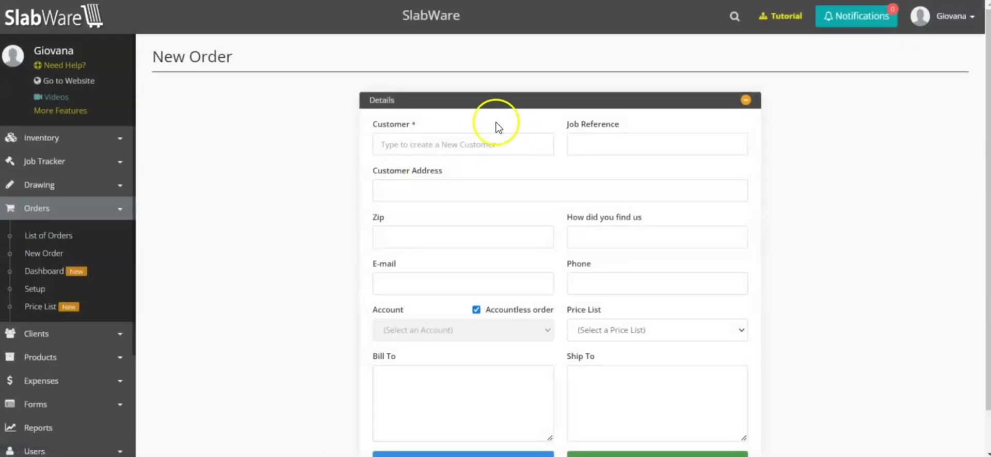
Create Quote #1005 for the selected customer using the SUPPLIER 1 price list.
{"action": "left_click", "coordinate": [486, 145]}
{"action": "left_click", "coordinate": [427, 209]}
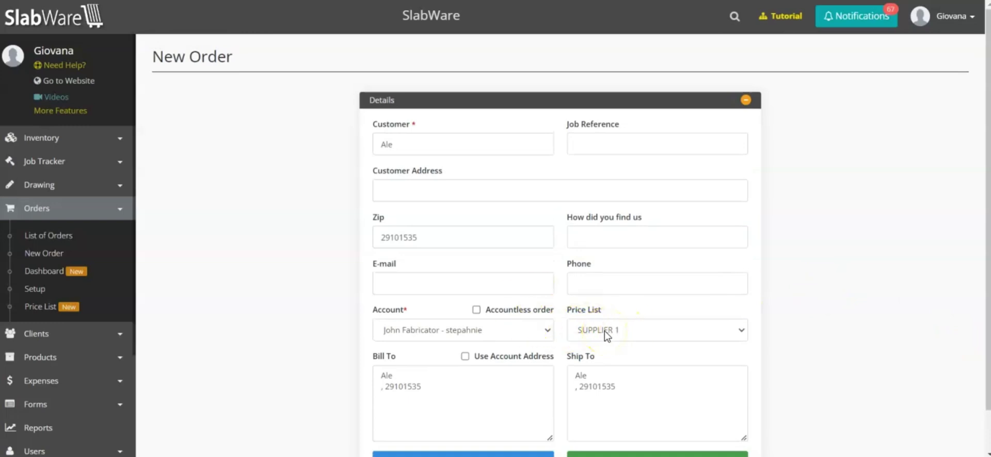
{"action": "left_click", "coordinate": [607, 335]}
{"action": "scroll", "coordinate": [640, 319], "scroll_direction": "down", "scroll_amount": 1}
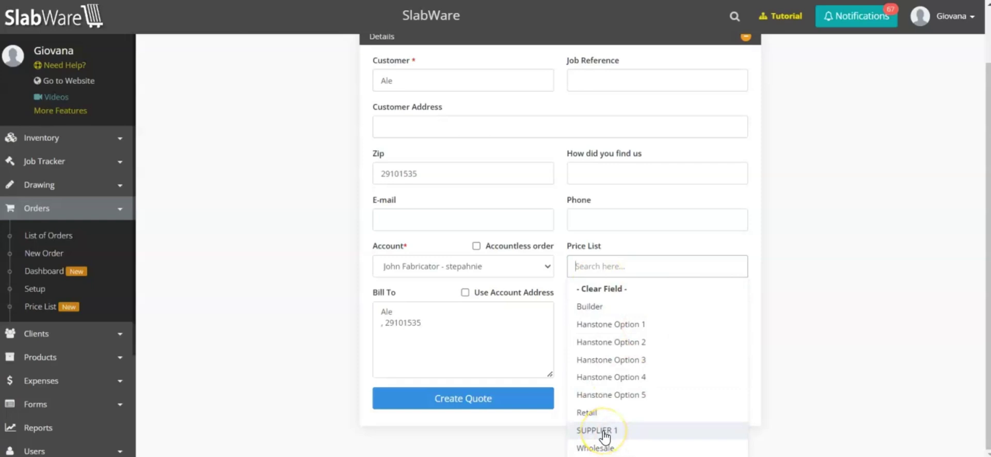
{"action": "left_click", "coordinate": [604, 431]}
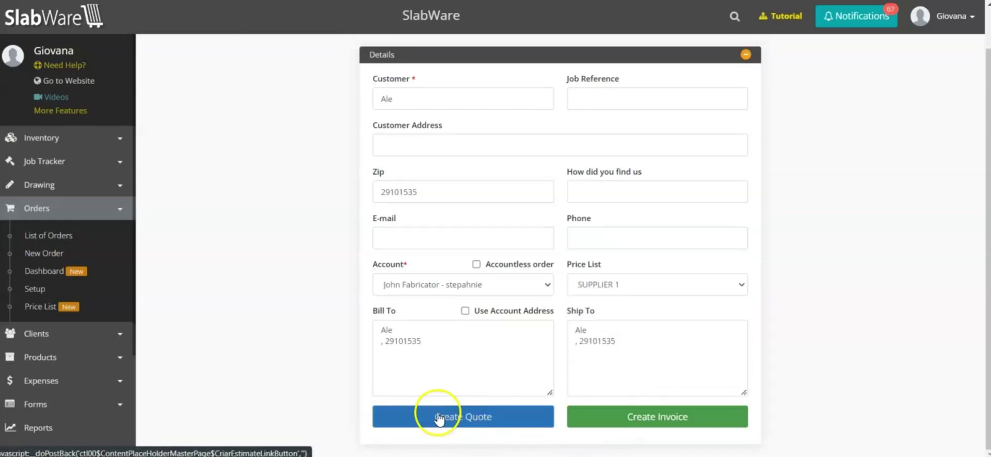
{"action": "left_click", "coordinate": [468, 409]}
{"action": "left_click", "coordinate": [500, 71]}
{"action": "left_click", "coordinate": [565, 138]}
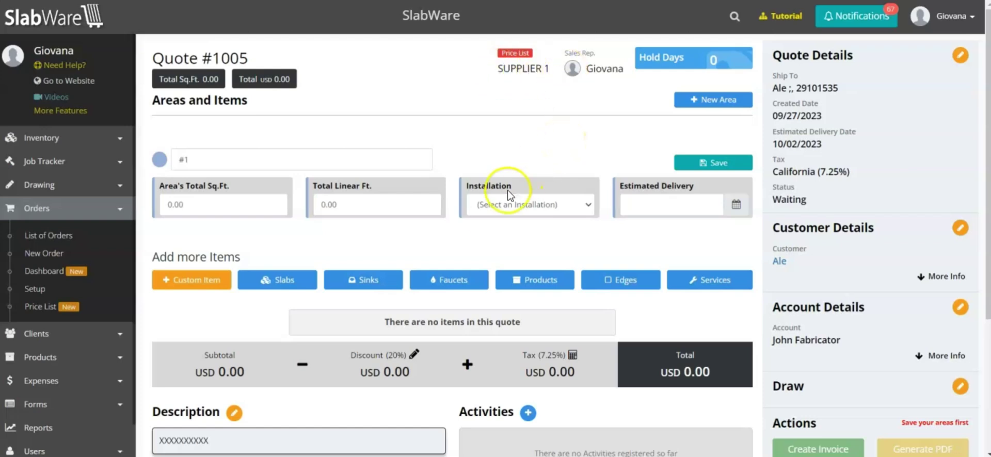
{"action": "scroll", "coordinate": [508, 195], "scroll_direction": "down", "scroll_amount": 3}
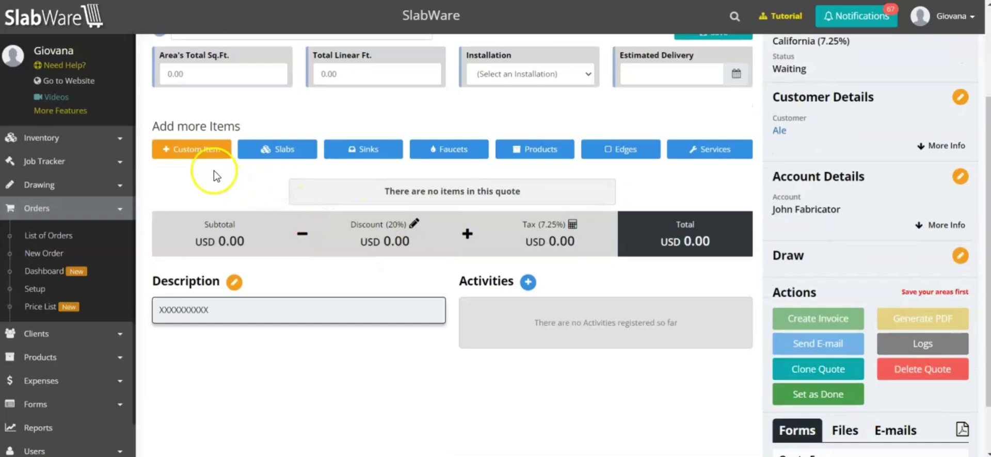
Add a Black Coral slab from the SUPPLIER 1 list to the quote as a custom item.
{"action": "left_click", "coordinate": [195, 155]}
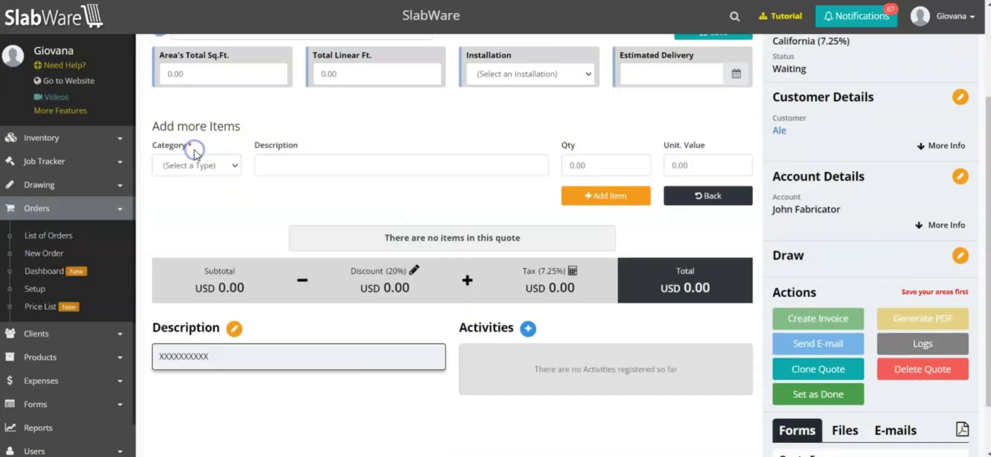
{"action": "left_click", "coordinate": [205, 168]}
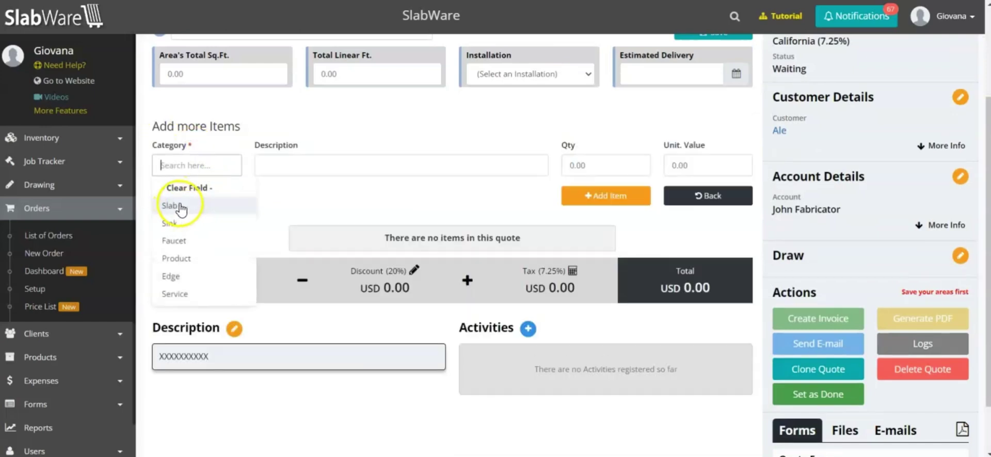
{"action": "left_click", "coordinate": [199, 212]}
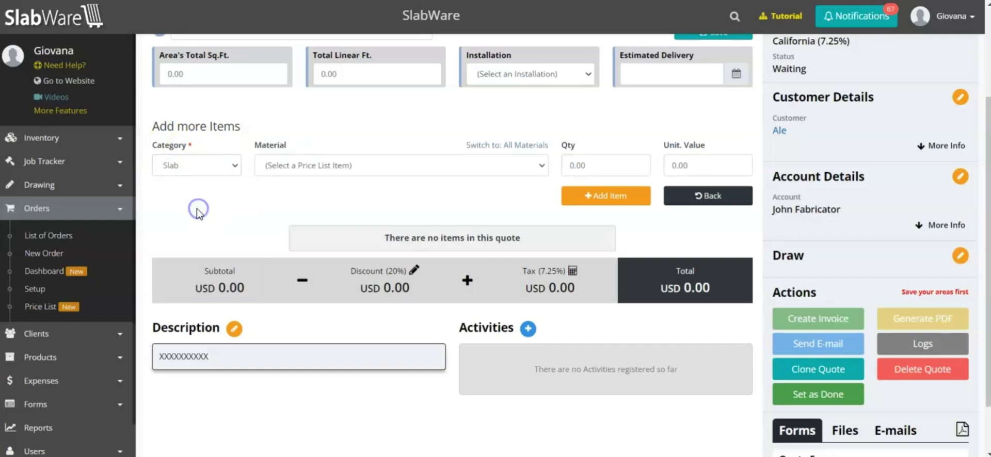
{"action": "left_click", "coordinate": [490, 164]}
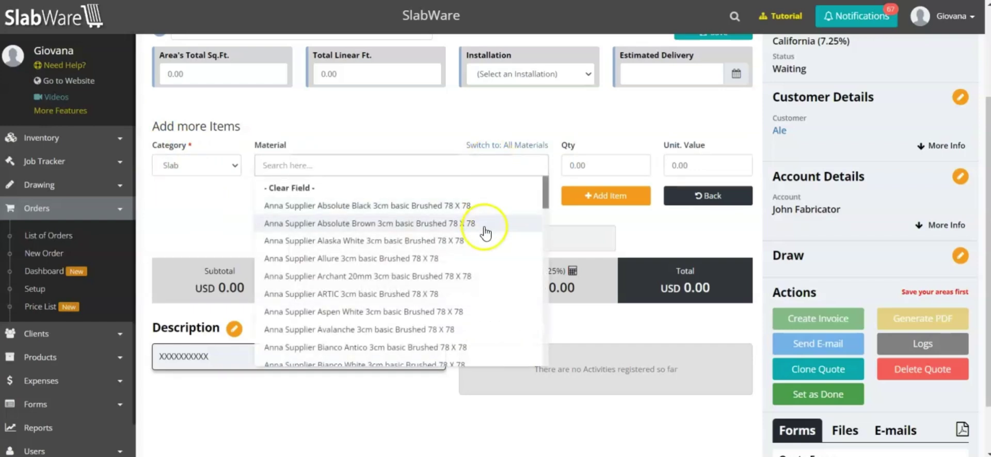
{"action": "scroll", "coordinate": [484, 237], "scroll_direction": "down", "scroll_amount": 4}
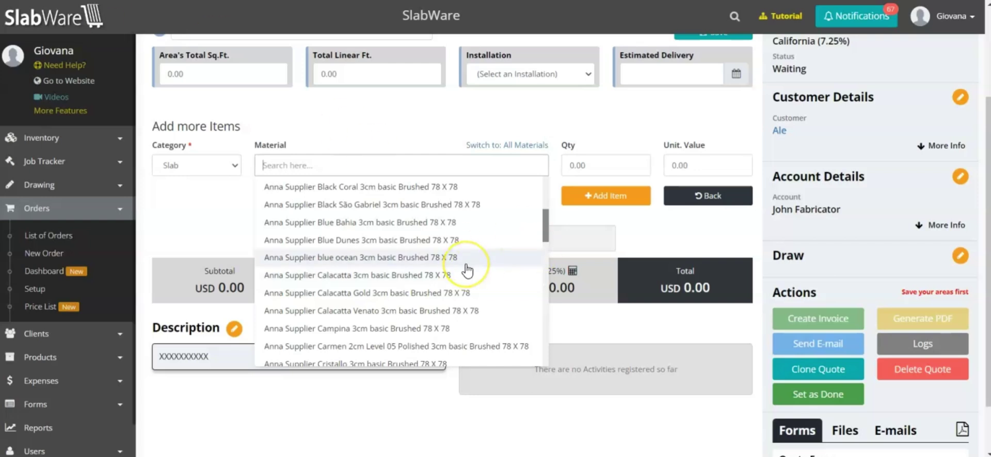
{"action": "left_click", "coordinate": [346, 187]}
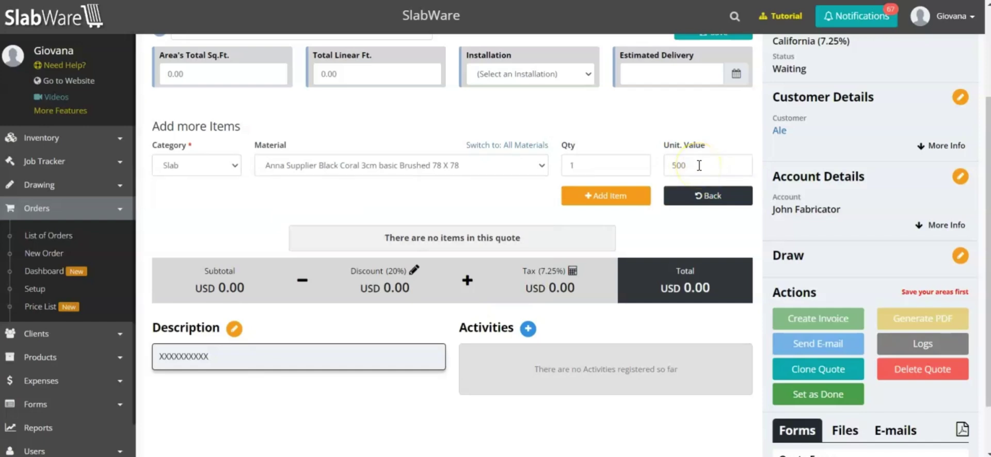
{"action": "left_click", "coordinate": [624, 198]}
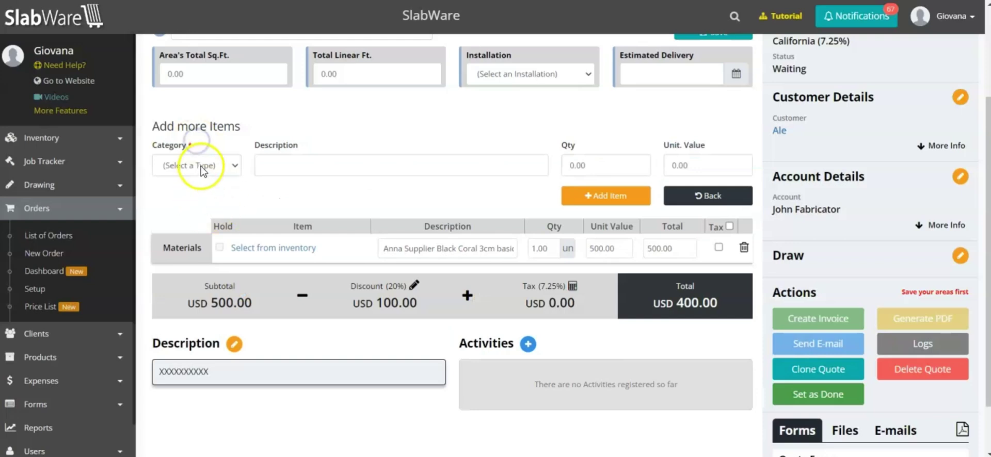
Add an Absolute Black slab from the price list to the quote at 500.00.
{"action": "left_click", "coordinate": [201, 170]}
{"action": "left_click", "coordinate": [194, 203]}
{"action": "left_click", "coordinate": [449, 166]}
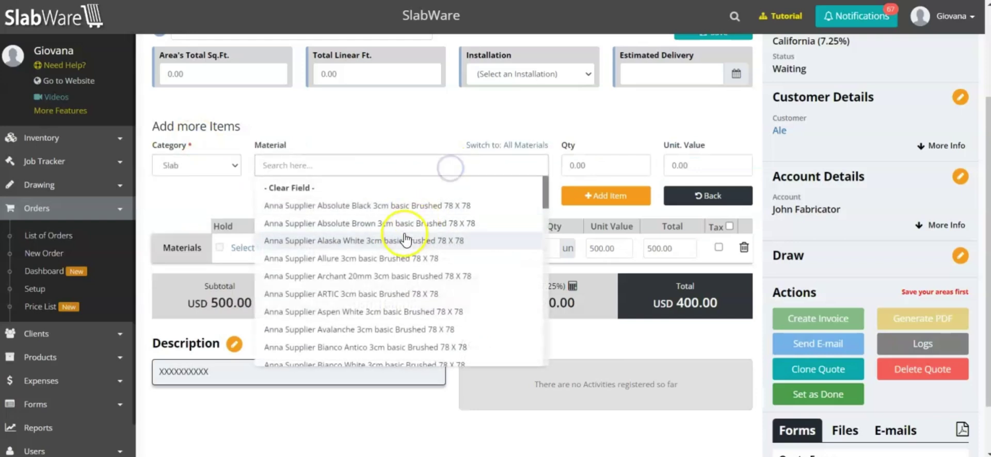
{"action": "left_click", "coordinate": [452, 207]}
{"action": "left_click", "coordinate": [603, 195]}
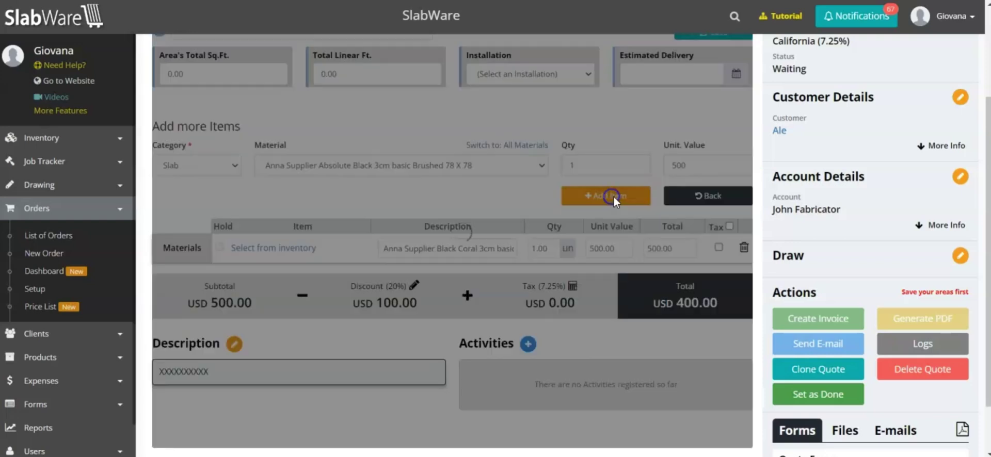
{"action": "left_click", "coordinate": [198, 149]}
{"action": "left_click", "coordinate": [195, 166]}
{"action": "left_click", "coordinate": [189, 203]}
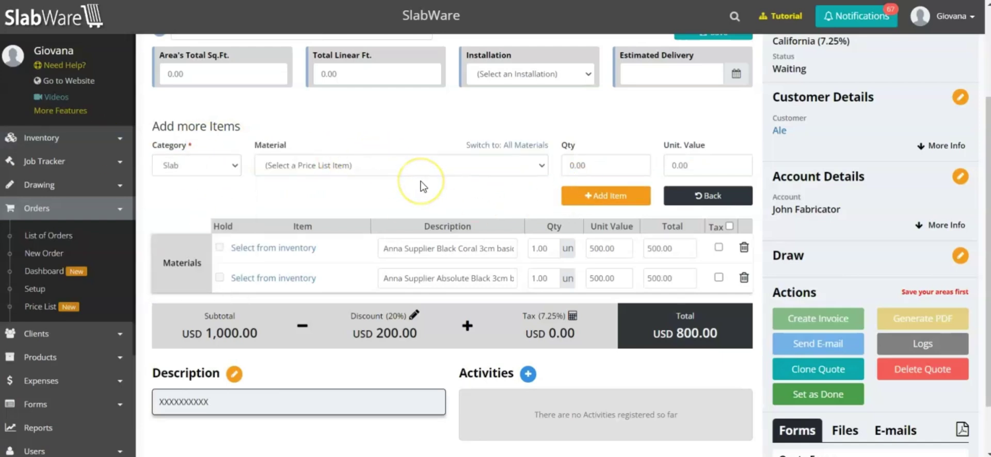
Add Absolute Brown from the full materials list at 800.00 to area #1 and save the area.
{"action": "left_click", "coordinate": [512, 147]}
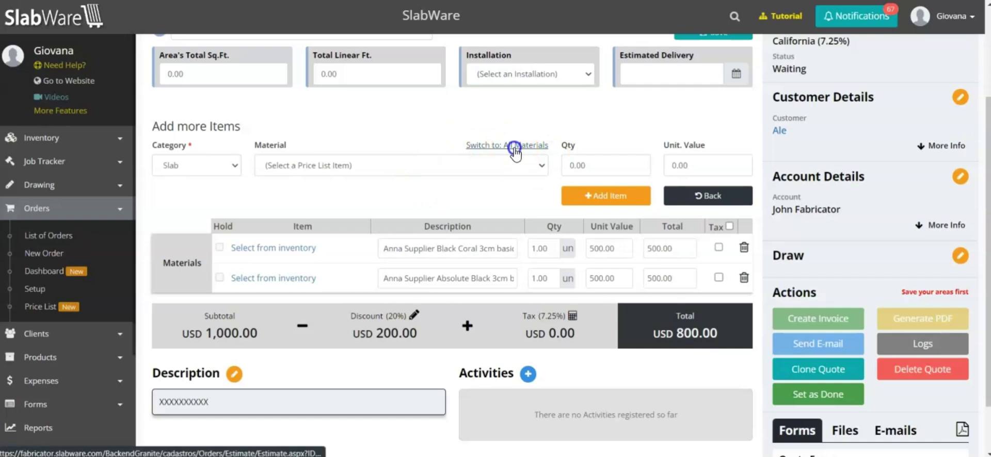
{"action": "left_click", "coordinate": [516, 166]}
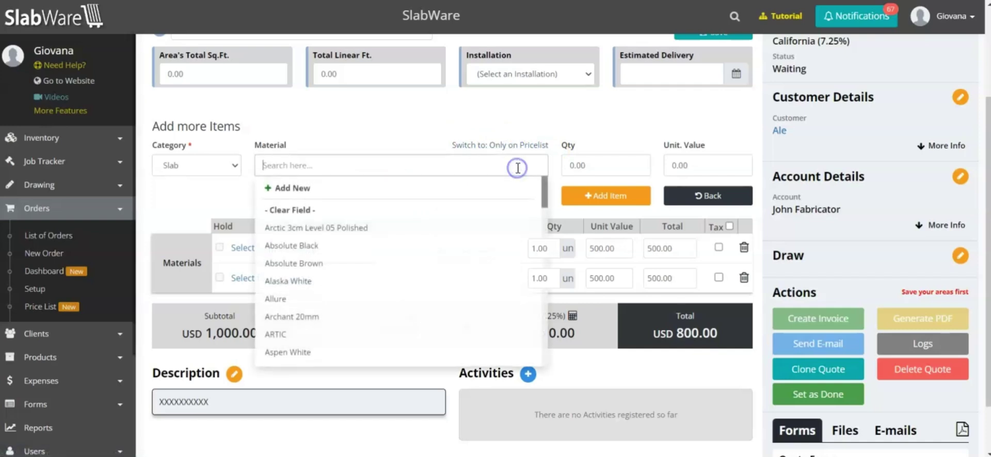
{"action": "left_click", "coordinate": [322, 264]}
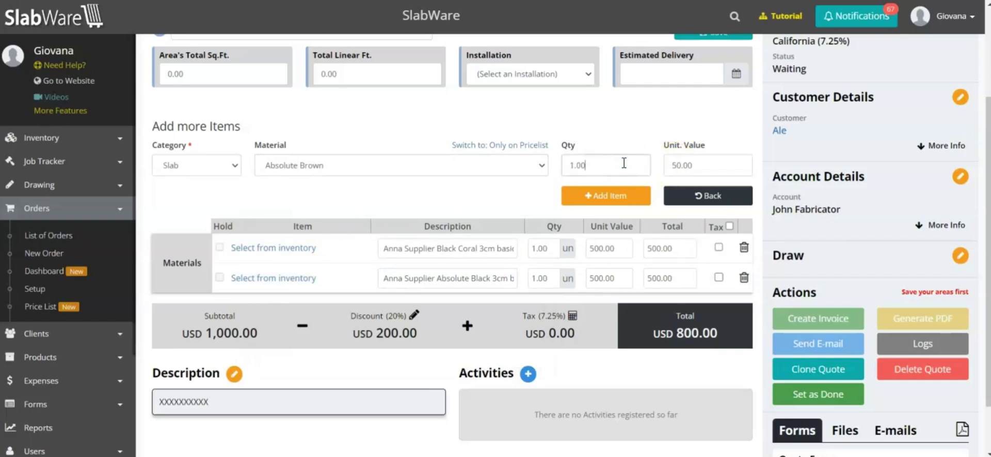
{"action": "left_click", "coordinate": [742, 164]}
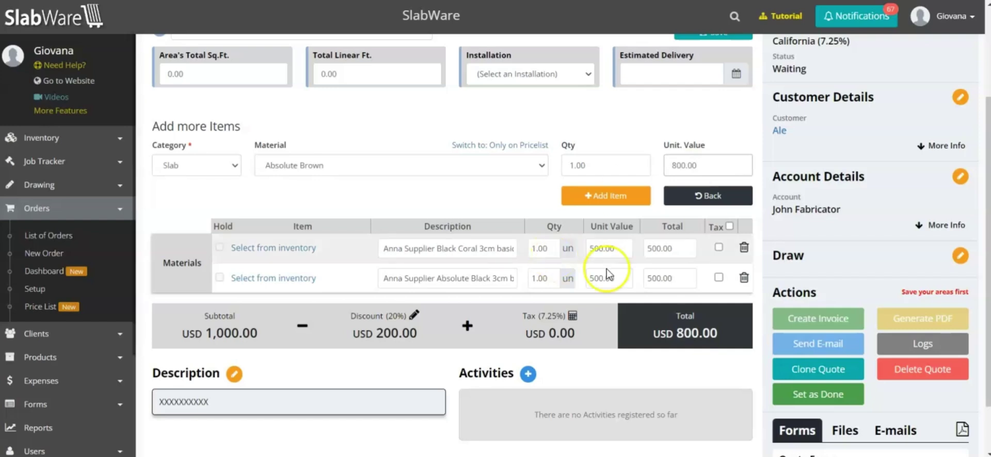
{"action": "left_click", "coordinate": [626, 204]}
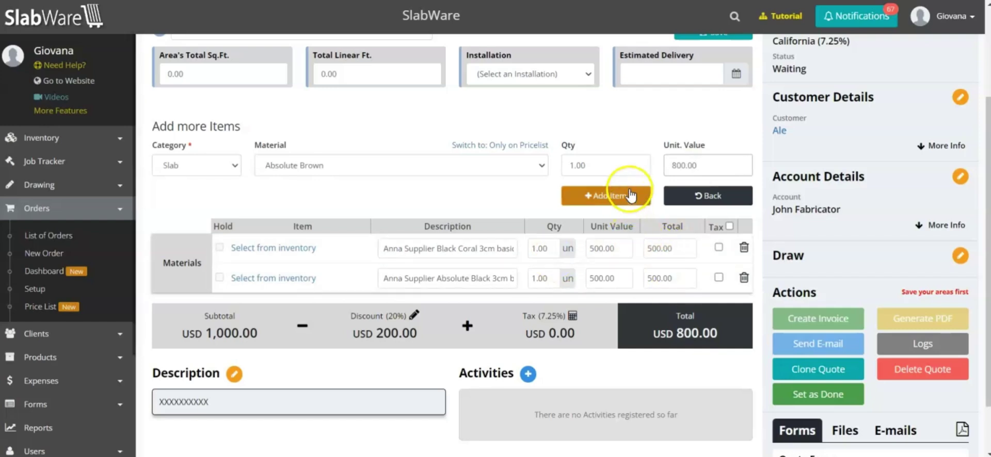
{"action": "left_click", "coordinate": [627, 196]}
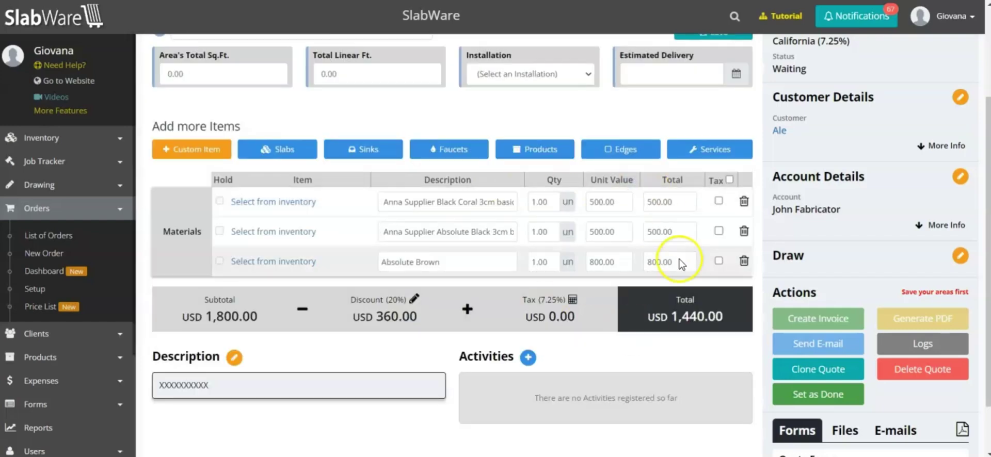
{"action": "scroll", "coordinate": [621, 267], "scroll_direction": "down", "scroll_amount": 1}
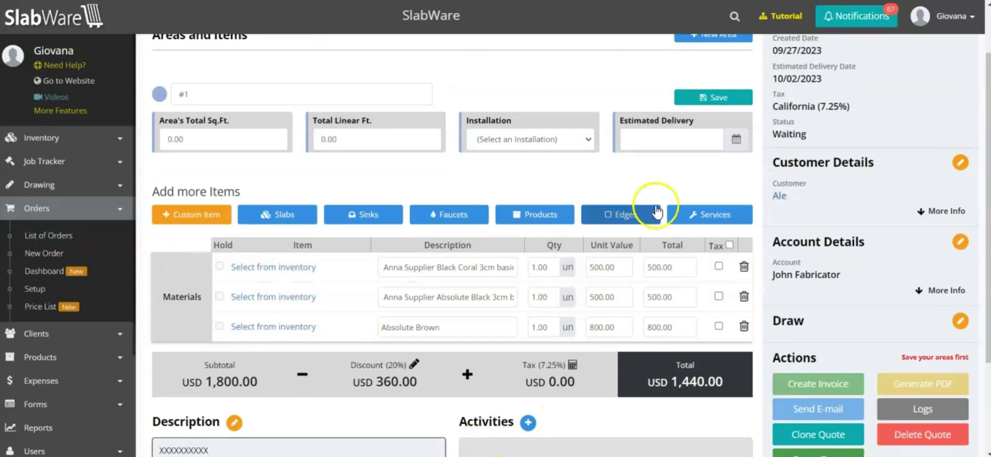
{"action": "left_click", "coordinate": [697, 106]}
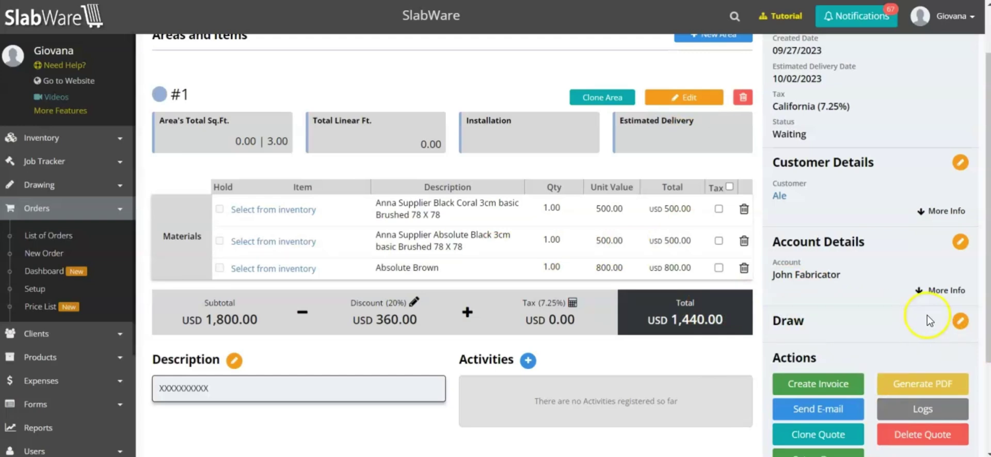
Draw a U-shaped countertop outline and save area #1's settings.
{"action": "left_click", "coordinate": [960, 323]}
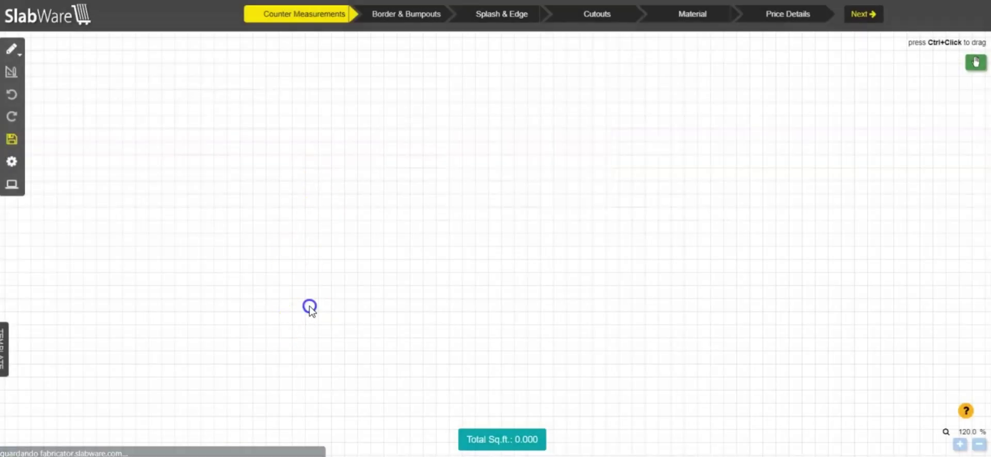
{"action": "mouse_move", "coordinate": [310, 307]}
{"action": "left_mouse_down"}
{"action": "mouse_move", "coordinate": [325, 91]}
{"action": "mouse_move", "coordinate": [588, 218]}
{"action": "mouse_move", "coordinate": [583, 308]}
{"action": "left_mouse_up"}
{"action": "left_click", "coordinate": [694, 15]}
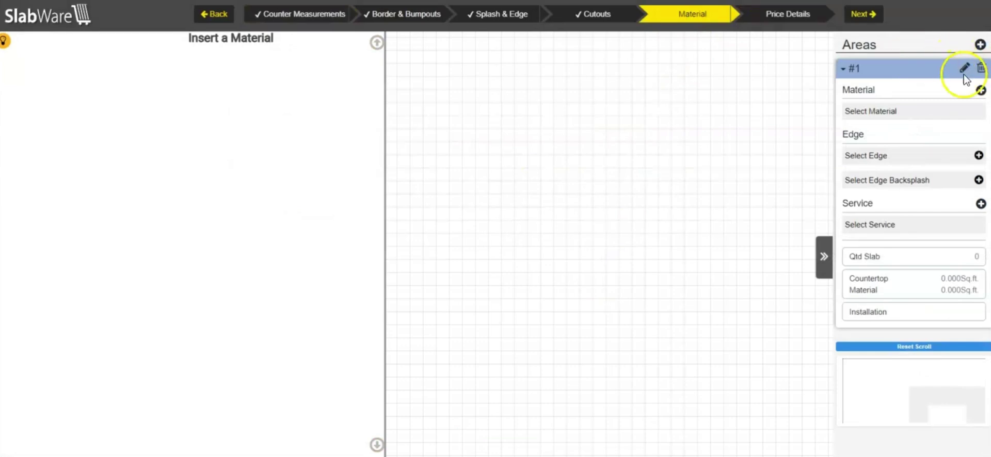
{"action": "left_click", "coordinate": [963, 72]}
{"action": "left_click", "coordinate": [422, 170]}
{"action": "left_click", "coordinate": [766, 298]}
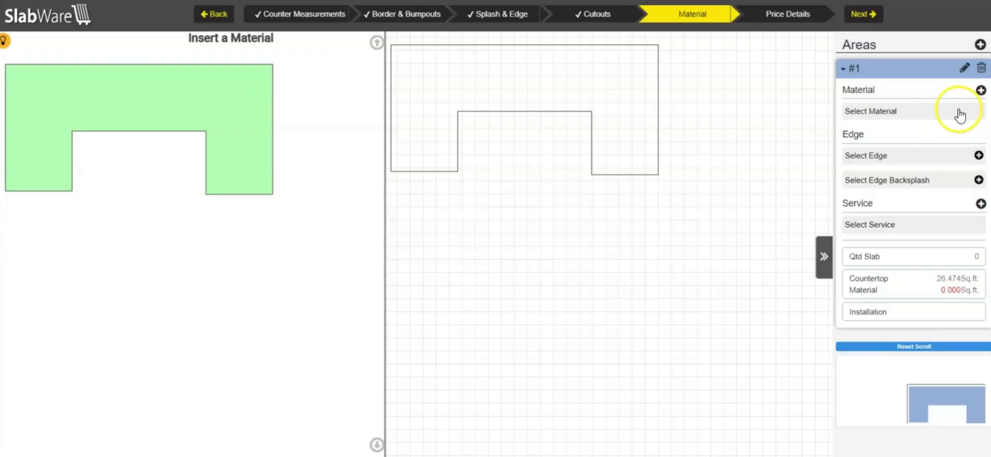
Apply the Anna Supplier Absolute Black slab from the price list to area #1.
{"action": "left_click", "coordinate": [955, 110]}
{"action": "left_click", "coordinate": [951, 130]}
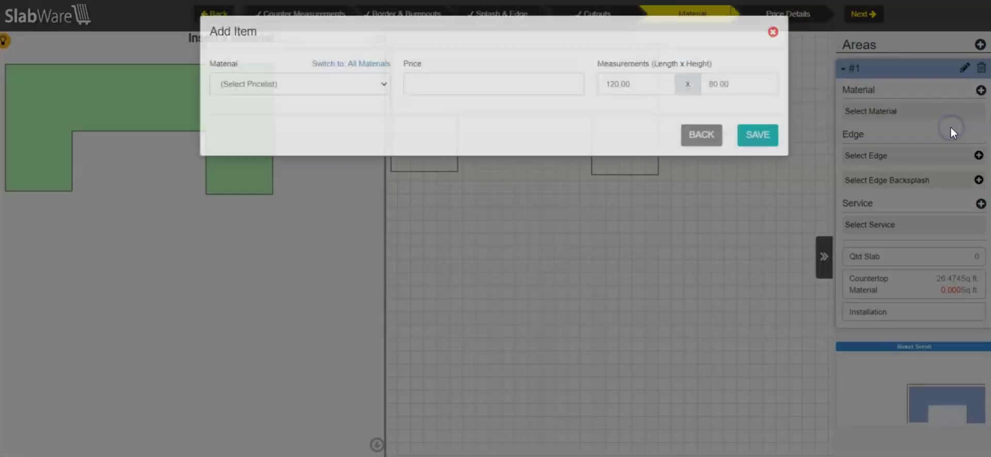
{"action": "left_click", "coordinate": [323, 86]}
{"action": "left_click_drag", "start_coordinate": [244, 283], "coordinate": [370, 281]}
{"action": "left_click", "coordinate": [327, 124]}
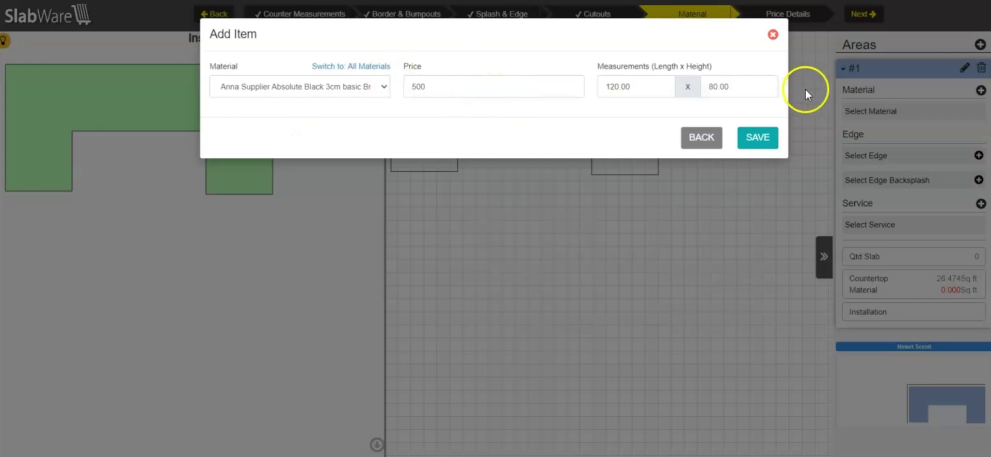
{"action": "left_click", "coordinate": [753, 137]}
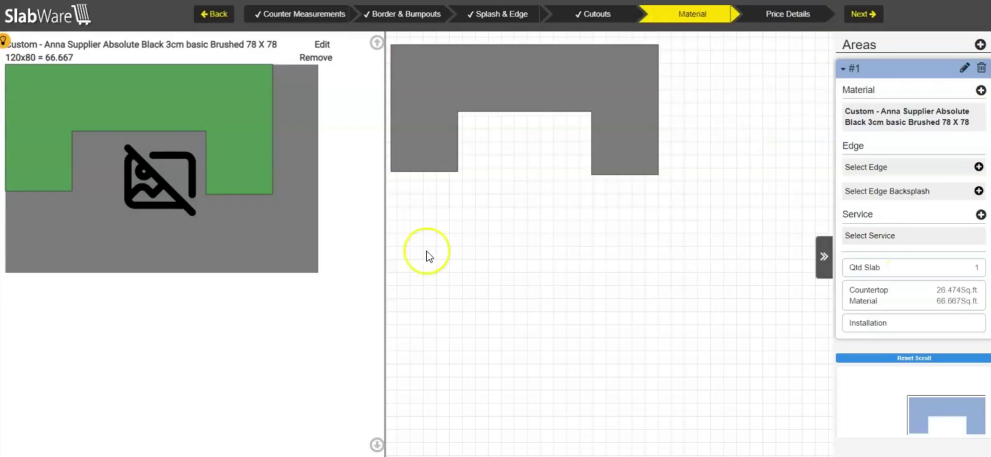
{"action": "left_click", "coordinate": [54, 53]}
{"action": "left_click", "coordinate": [55, 59]}
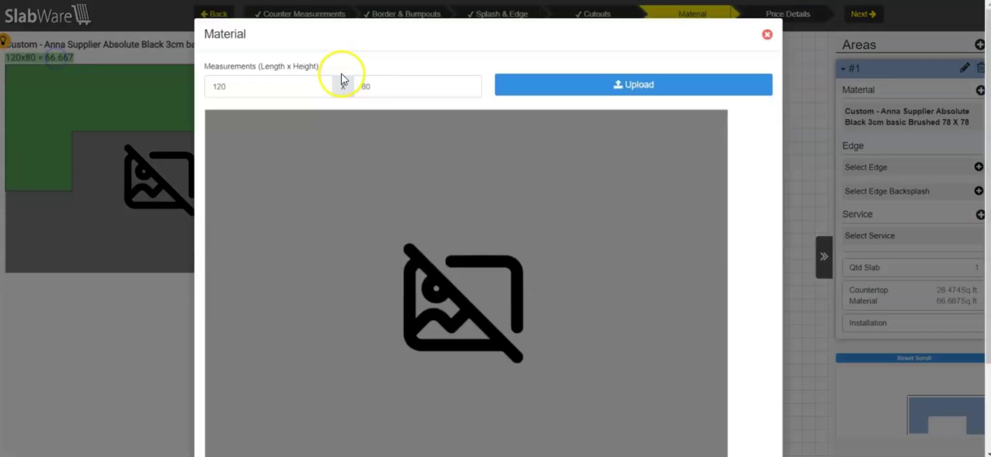
{"action": "left_click", "coordinate": [709, 84]}
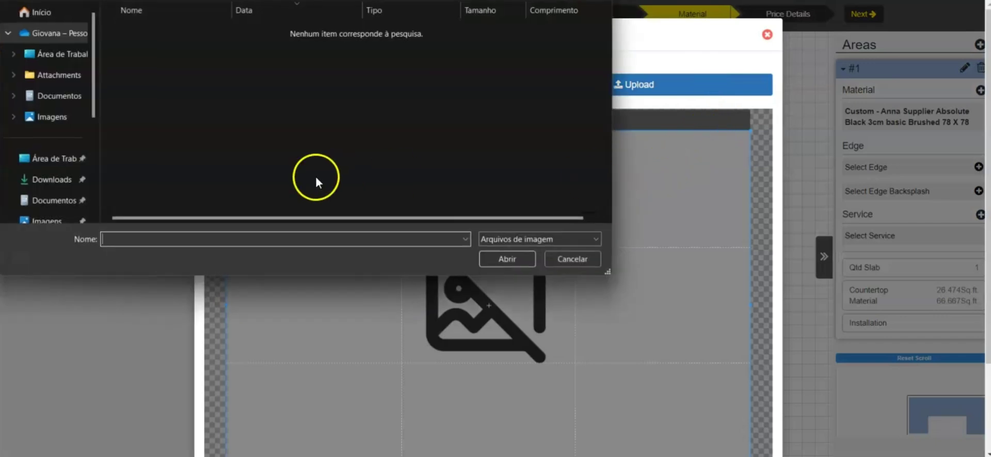
{"action": "left_click", "coordinate": [566, 259]}
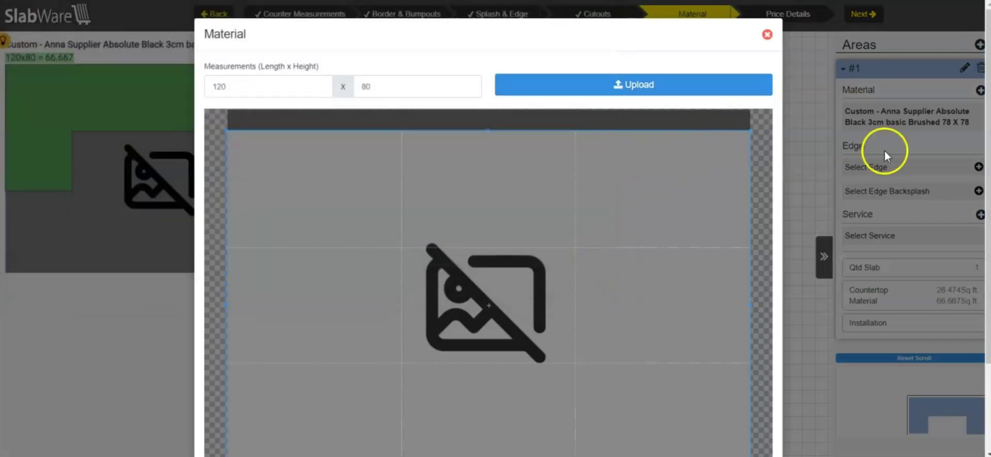
{"action": "left_click", "coordinate": [822, 150]}
{"action": "left_click", "coordinate": [853, 13]}
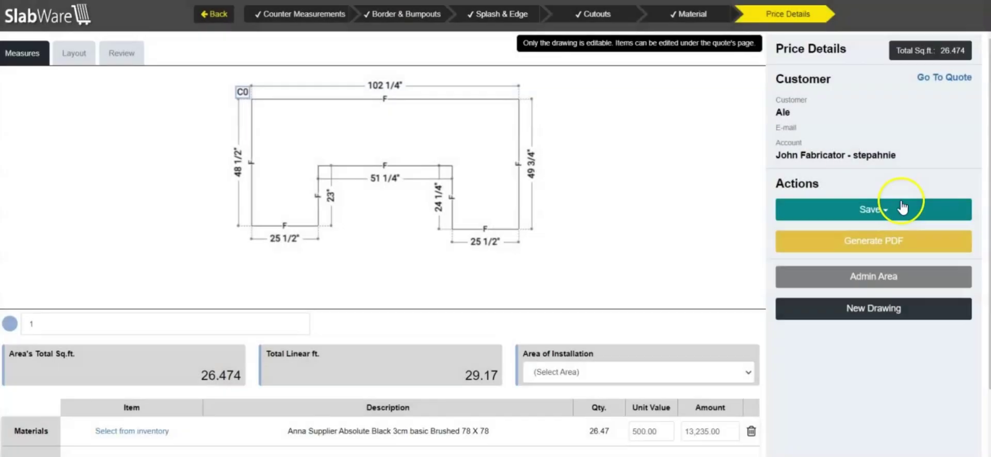
Save with Update Drawing and Update Quote, pricing the Absolute Black line at 13,235.00.
{"action": "left_click", "coordinate": [901, 208]}
{"action": "left_click", "coordinate": [821, 254]}
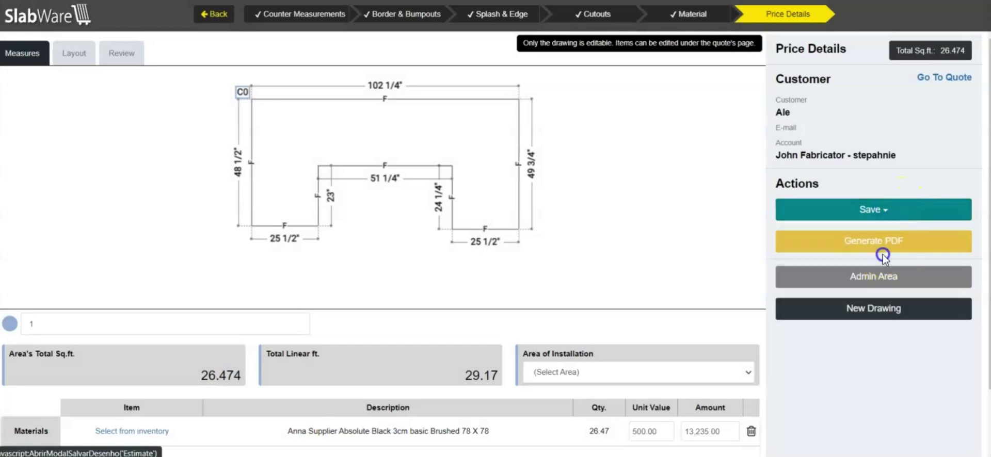
{"action": "left_click", "coordinate": [757, 314]}
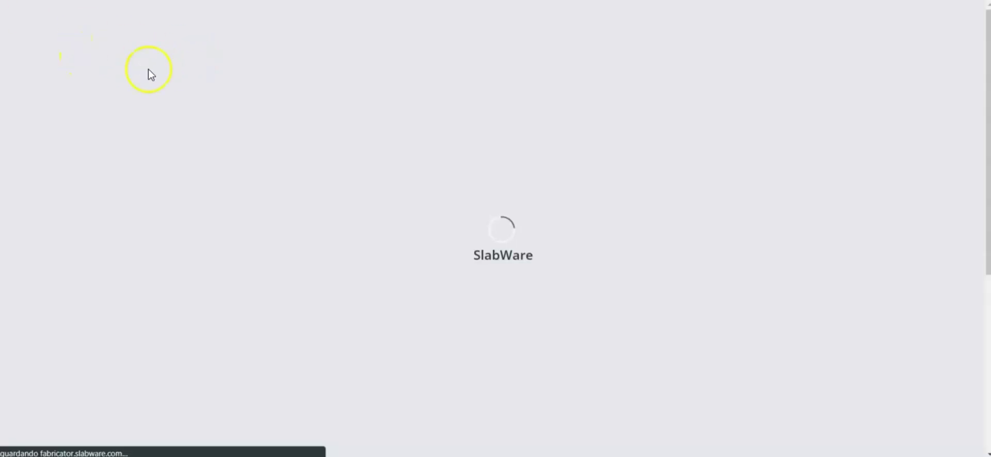
{"action": "scroll", "coordinate": [387, 187], "scroll_direction": "down", "scroll_amount": 3}
{"action": "scroll", "coordinate": [397, 196], "scroll_direction": "up", "scroll_amount": 3}
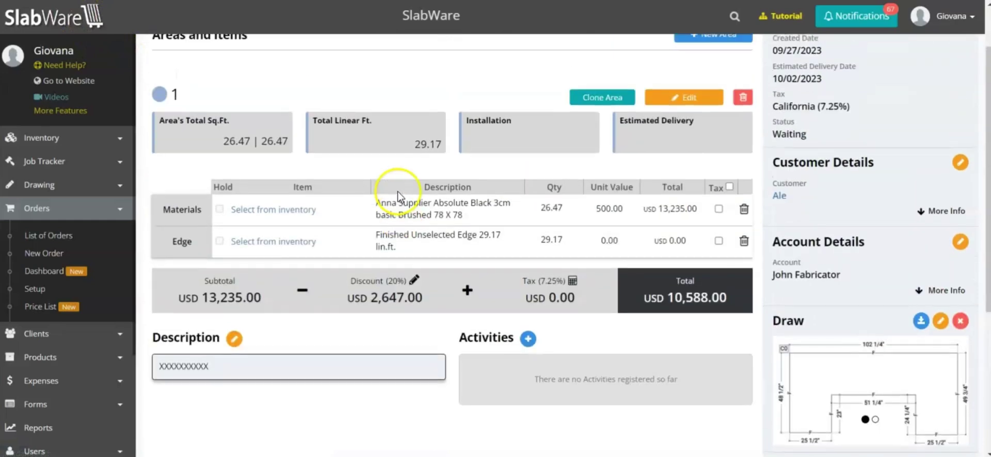
{"action": "left_click", "coordinate": [44, 253]}
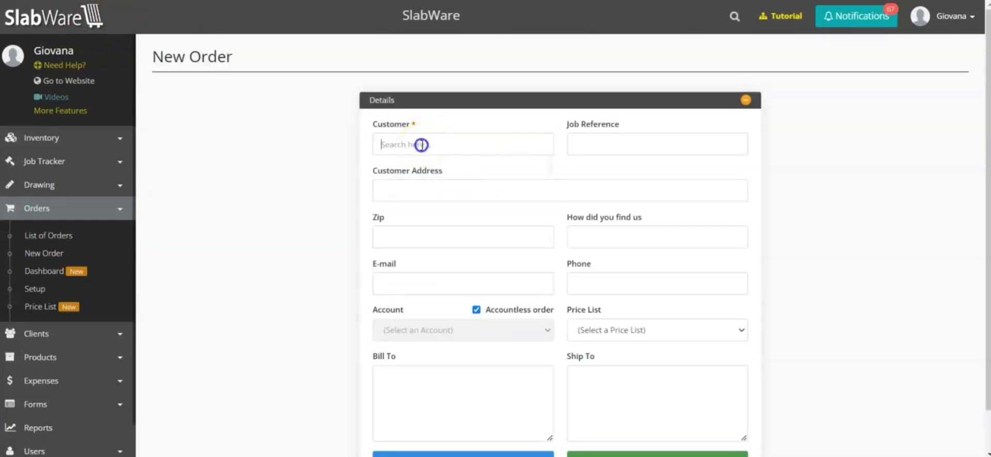
Create quote #1006 for the selected customer with the Builder price list and no items.
{"action": "left_click", "coordinate": [422, 145]}
{"action": "scroll", "coordinate": [461, 243], "scroll_direction": "down", "scroll_amount": 5}
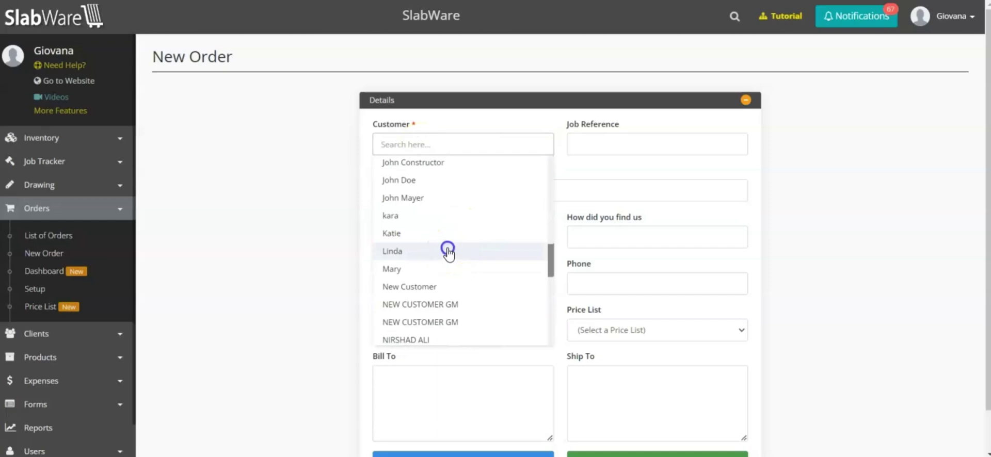
{"action": "left_click", "coordinate": [447, 252]}
{"action": "left_click", "coordinate": [637, 330]}
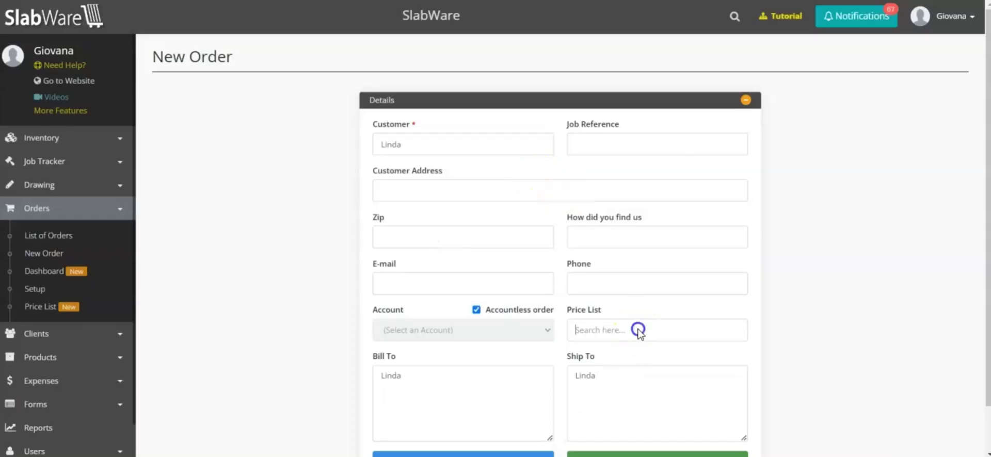
{"action": "scroll", "coordinate": [645, 341], "scroll_direction": "down", "scroll_amount": 1}
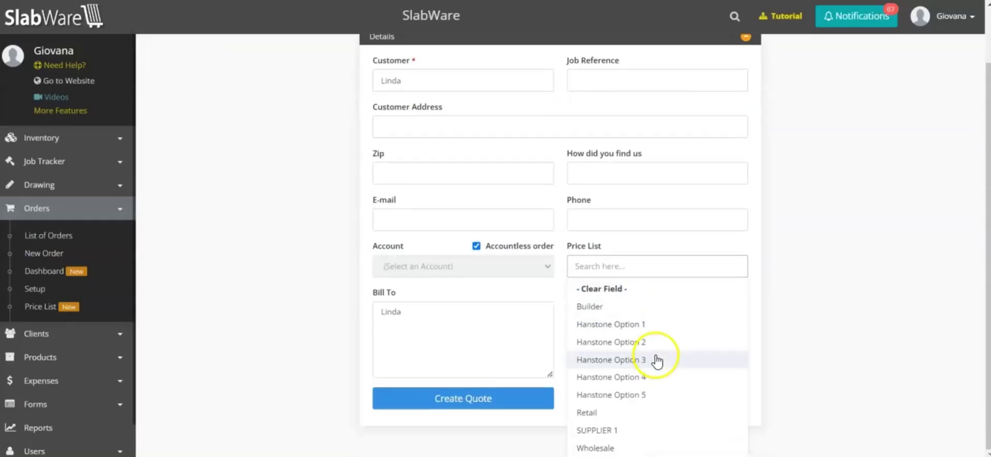
{"action": "left_click", "coordinate": [676, 314]}
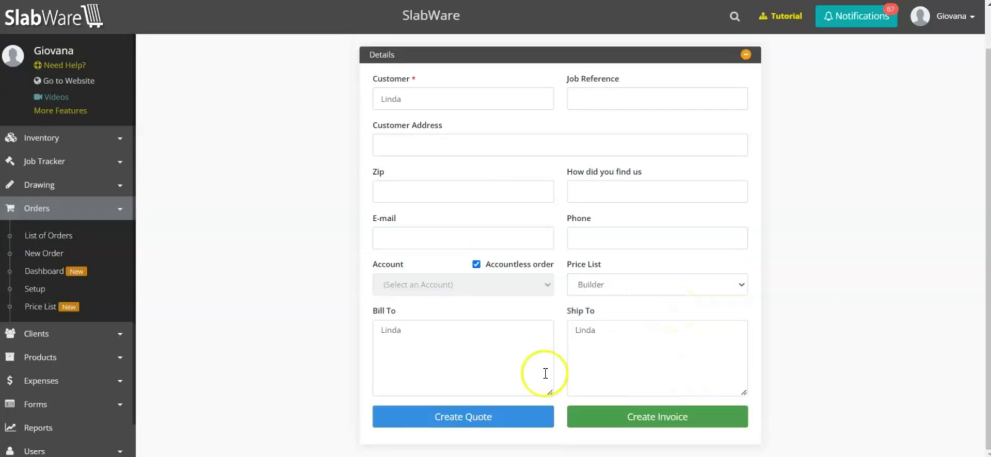
{"action": "left_click", "coordinate": [507, 418]}
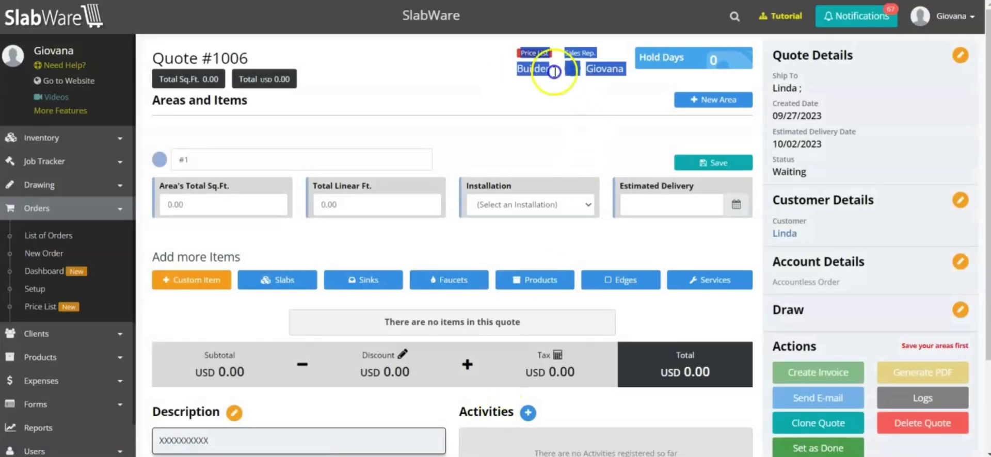
{"action": "left_click", "coordinate": [559, 72]}
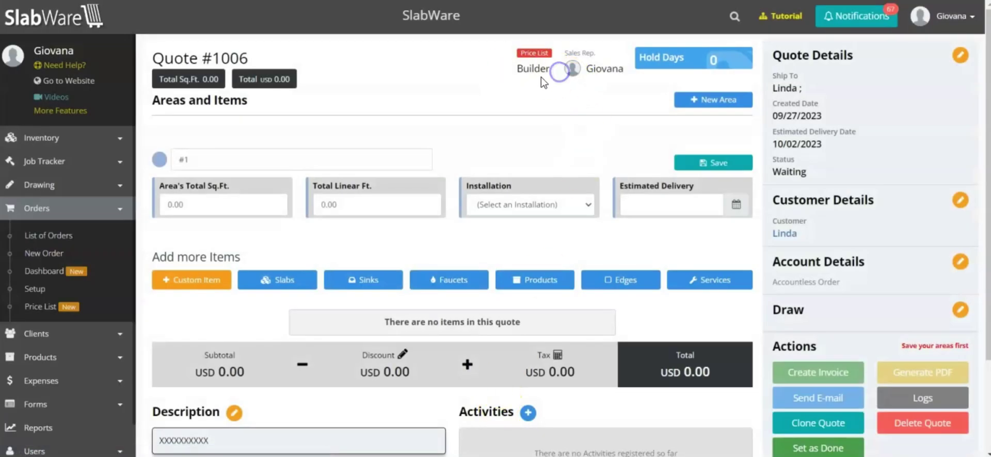
Export the SUPPLIER 1 price list materials to PDF and open the downloaded file.
{"action": "left_click", "coordinate": [526, 114]}
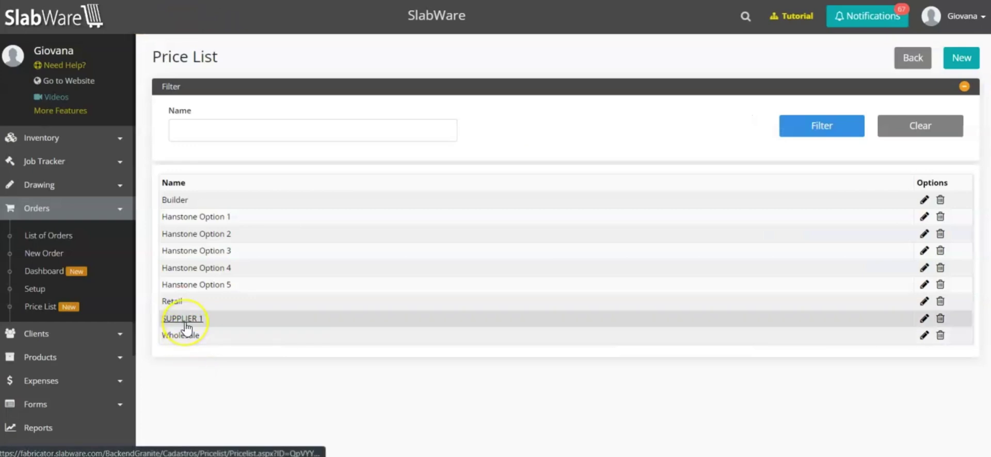
{"action": "left_click", "coordinate": [185, 321]}
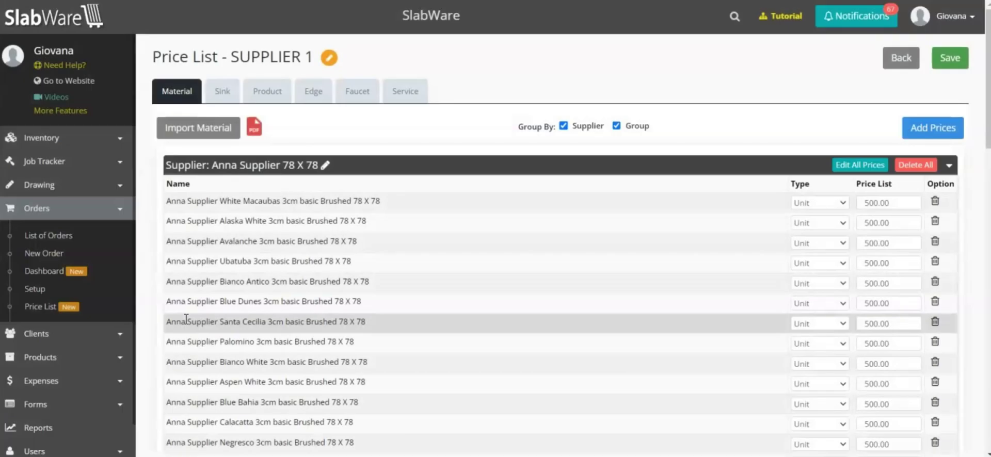
{"action": "left_click", "coordinate": [387, 172]}
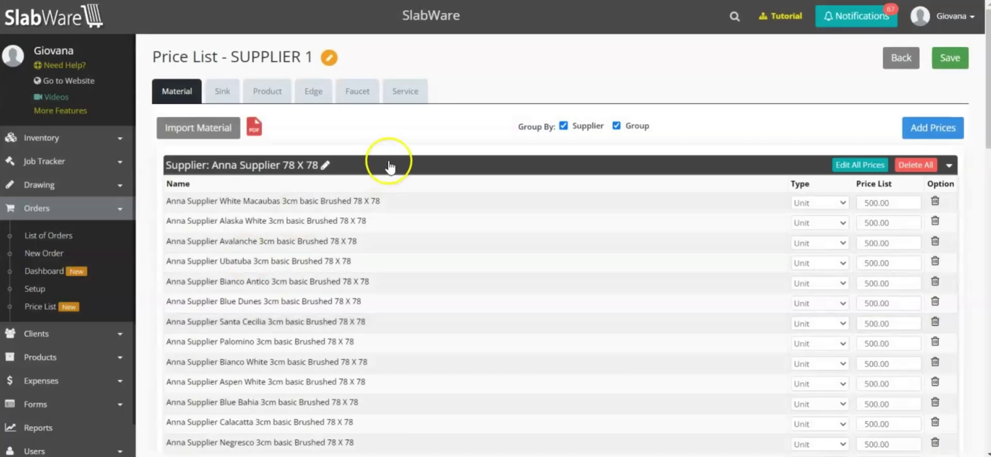
{"action": "left_click", "coordinate": [256, 133]}
{"action": "left_click", "coordinate": [820, 20]}
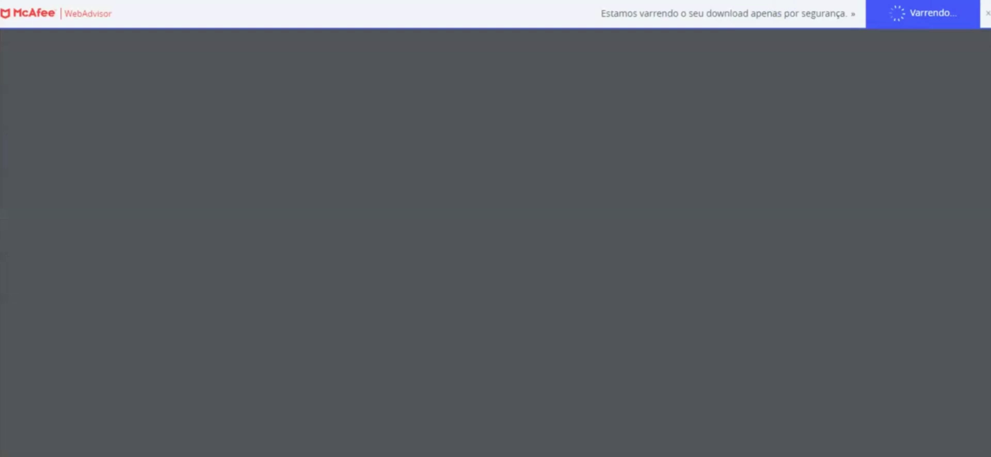
Scroll through all three pages of PL_Materials_09_27_2023.pdf and return to page 1.
{"action": "left_click", "coordinate": [620, 62]}
{"action": "scroll", "coordinate": [682, 165], "scroll_direction": "down", "scroll_amount": 12}
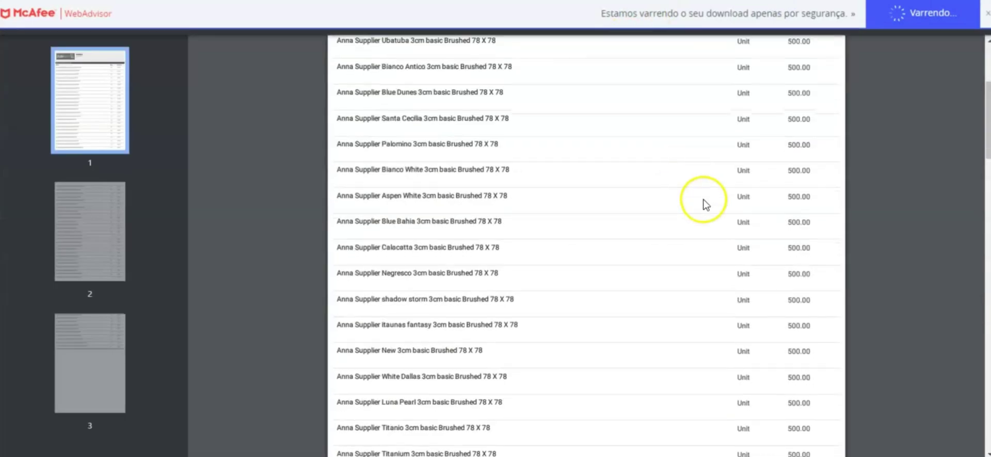
{"action": "scroll", "coordinate": [716, 230], "scroll_direction": "down", "scroll_amount": 10}
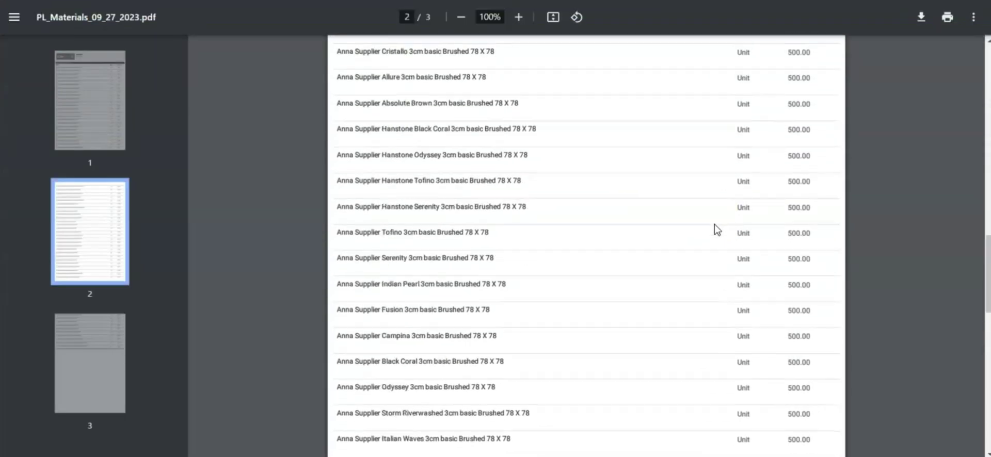
{"action": "scroll", "coordinate": [716, 229], "scroll_direction": "up", "scroll_amount": 9}
{"action": "scroll", "coordinate": [716, 229], "scroll_direction": "up", "scroll_amount": 8}
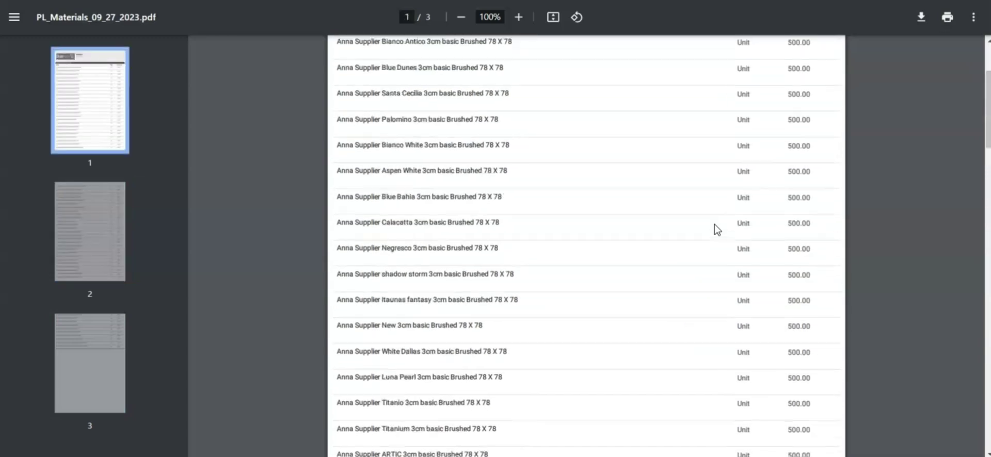